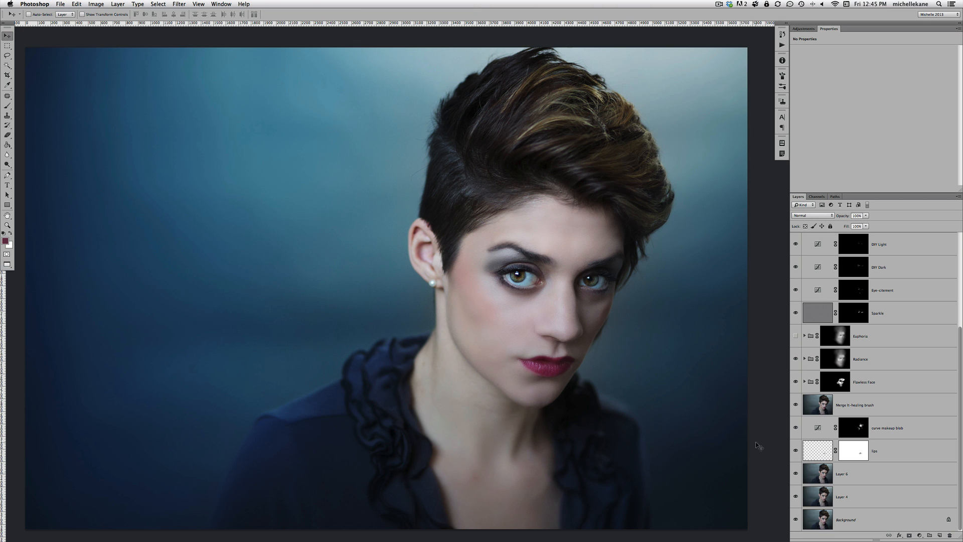
# Compare the retouched portrait with the original Background layer, including a closer look at the face and lips
pyautogui.keyDown('alt'); pyautogui.click(796, 519); pyautogui.keyUp('alt')
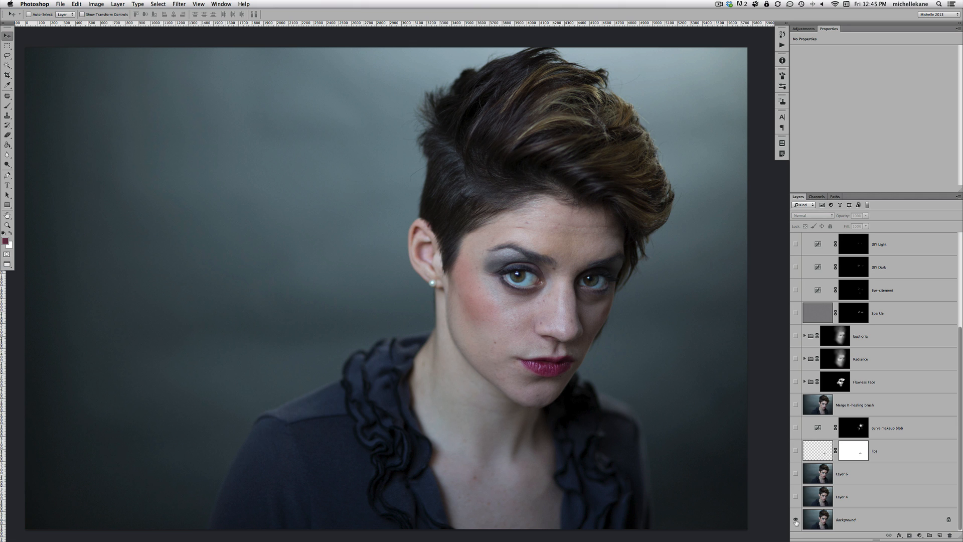
pyautogui.keyDown('alt'); pyautogui.click(794, 521); pyautogui.keyUp('alt')
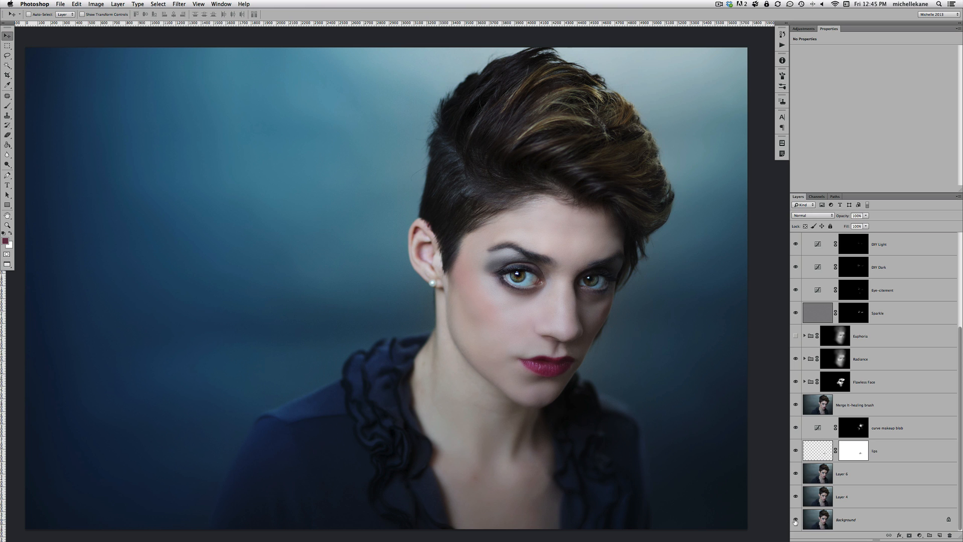
pyautogui.keyDown('alt'); pyautogui.click(794, 520); pyautogui.keyUp('alt')
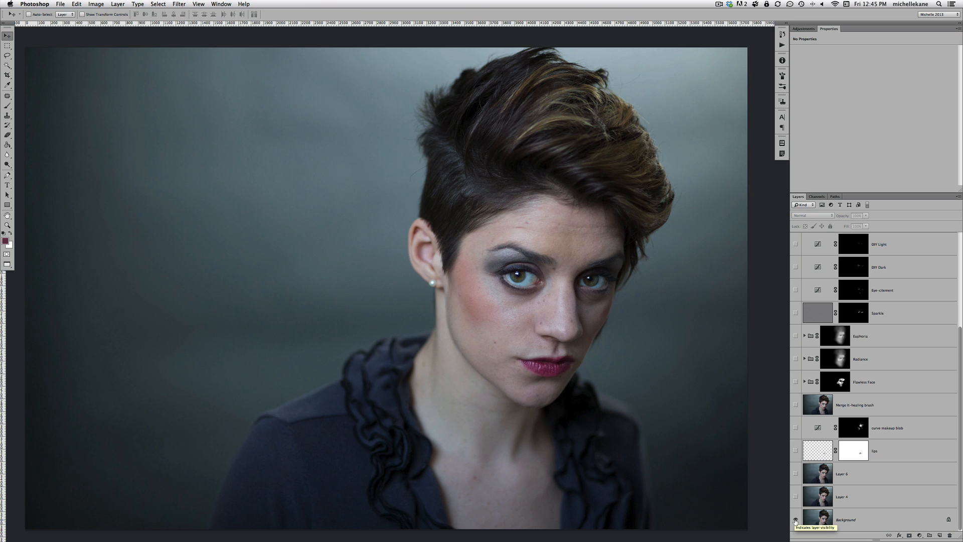
pyautogui.press('super+plus')
pyautogui.press('super+plus')
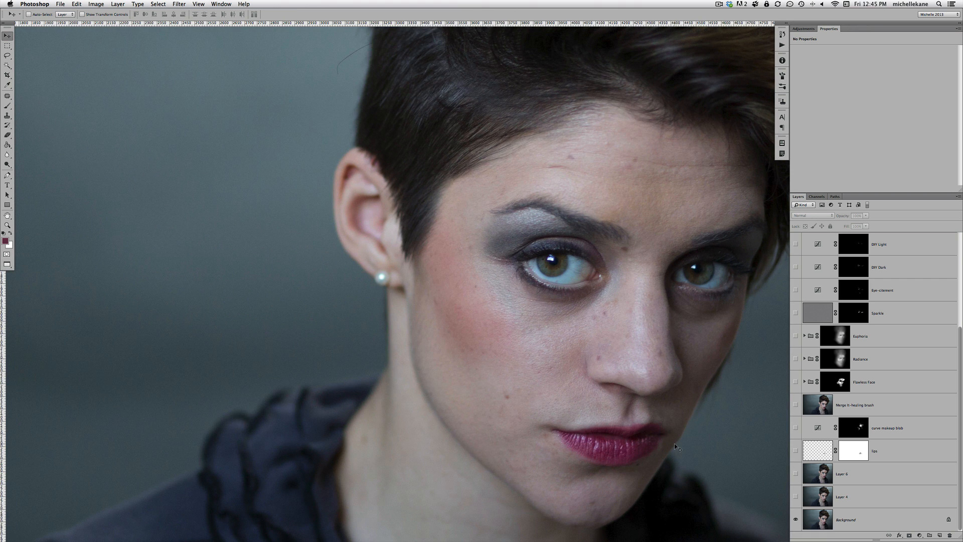
pyautogui.moveTo(714, 470); pyautogui.dragTo(565, 301)
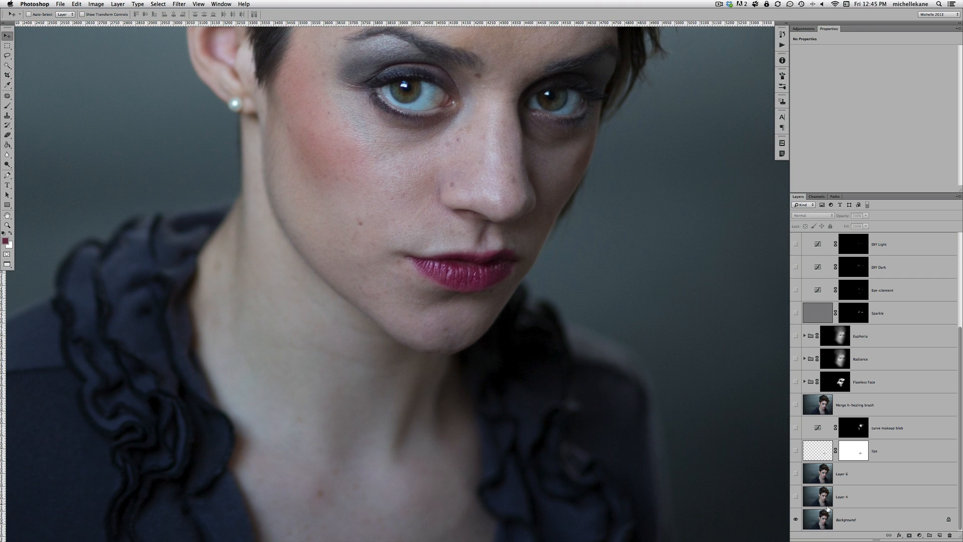
pyautogui.keyDown('alt'); pyautogui.click(795, 520); pyautogui.keyUp('alt')
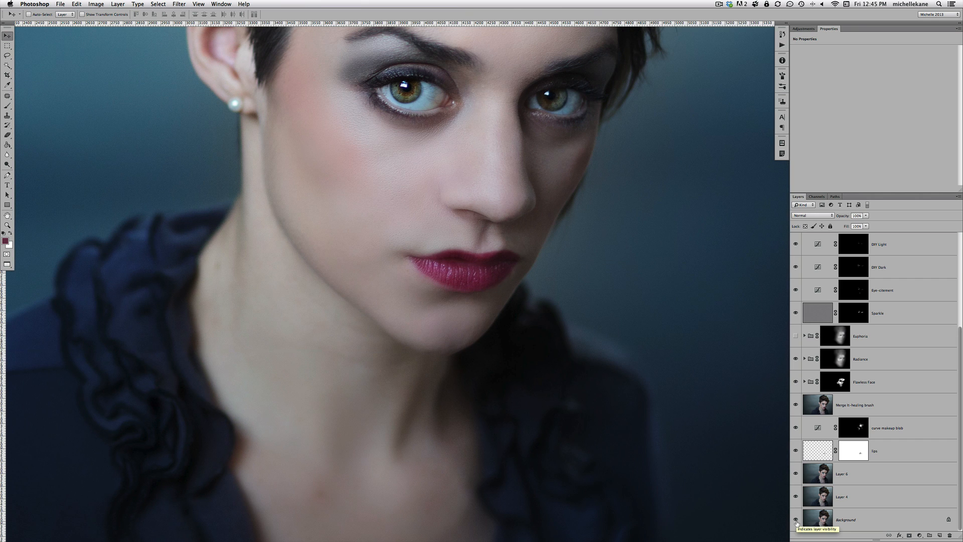
pyautogui.keyDown('alt'); pyautogui.click(796, 521); pyautogui.keyUp('alt')
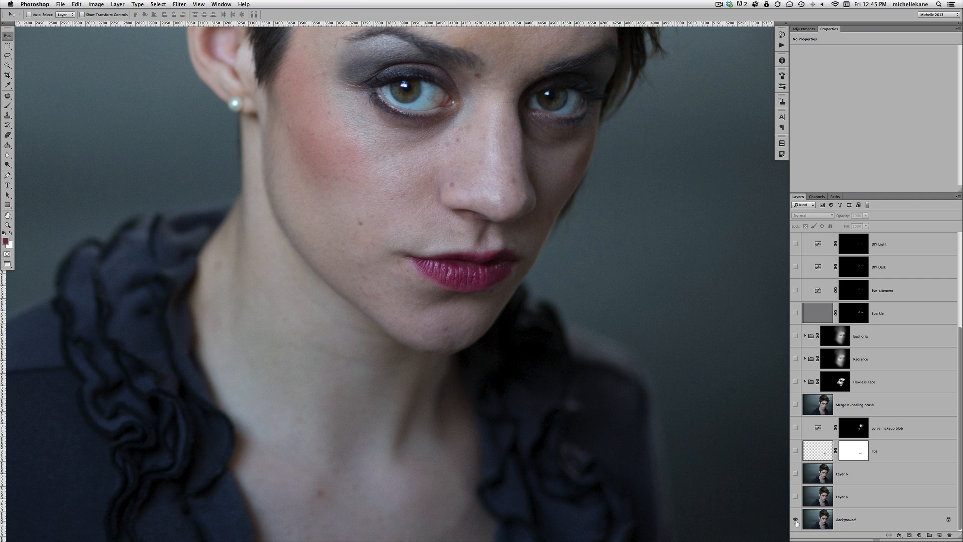
# Restore the lips snapshot from the document history and hide every layer above the Background
pyautogui.click(782, 34)
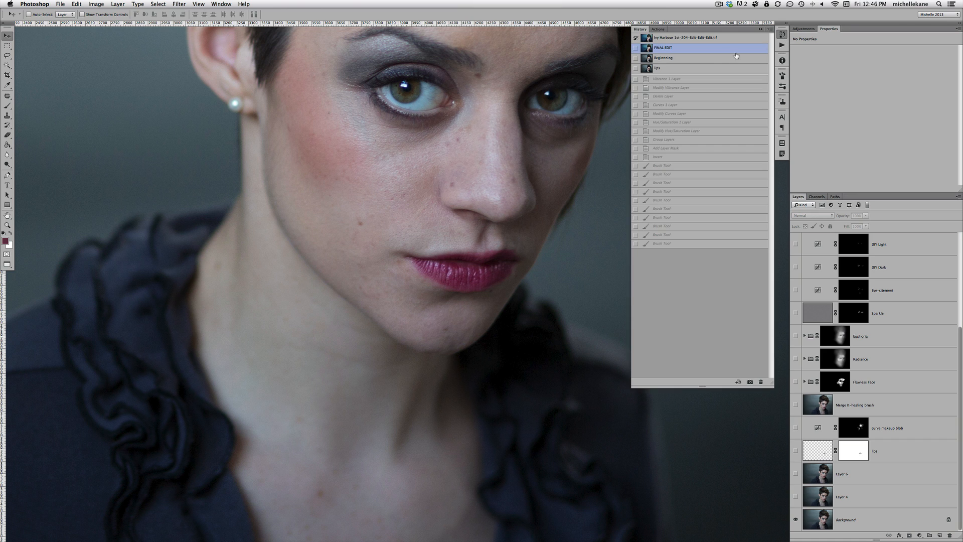
pyautogui.click(684, 70)
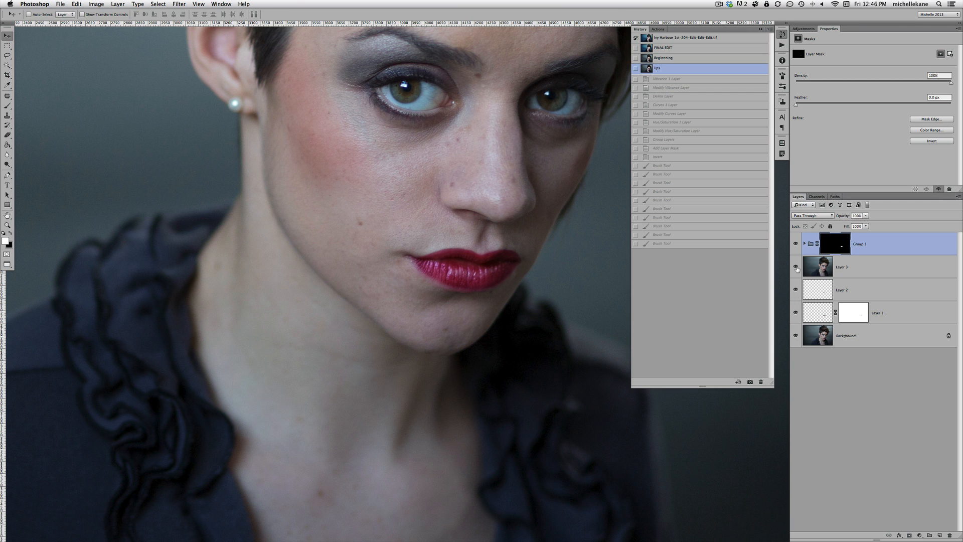
pyautogui.click(795, 243)
pyautogui.click(795, 267)
pyautogui.click(796, 289)
pyautogui.click(795, 312)
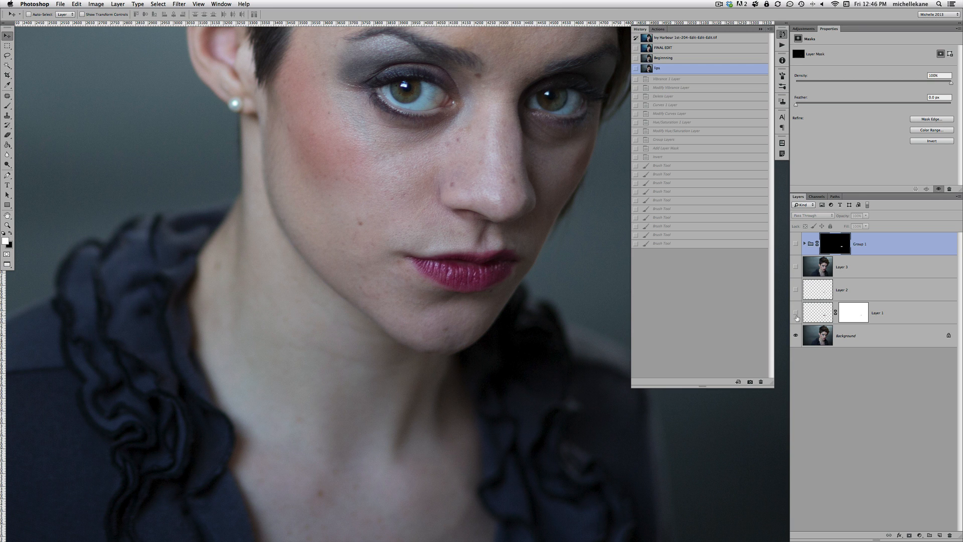
# Show the layers again one by one from Layer 1 up to the group, comparing the lips with the group hidden and shown
pyautogui.click(796, 313)
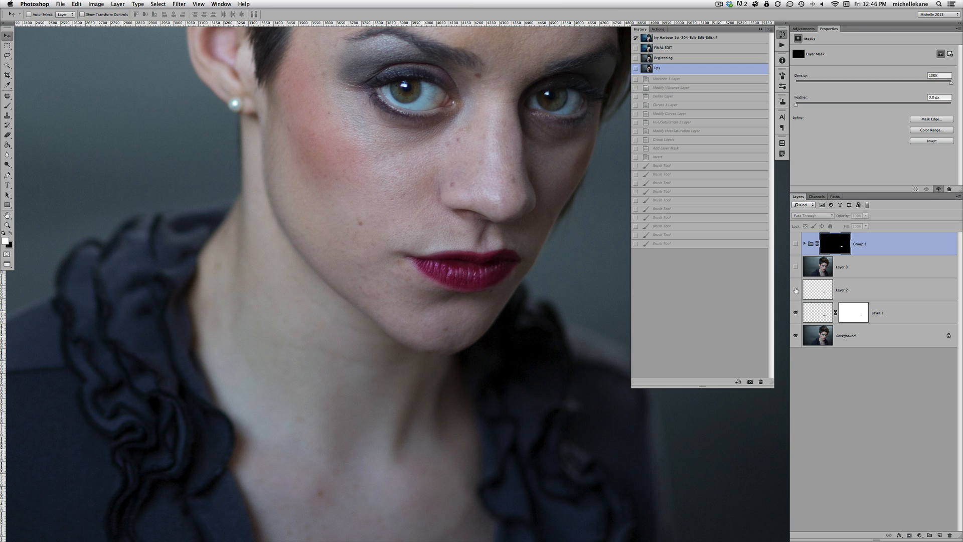
pyautogui.click(796, 289)
pyautogui.click(820, 269)
pyautogui.click(796, 266)
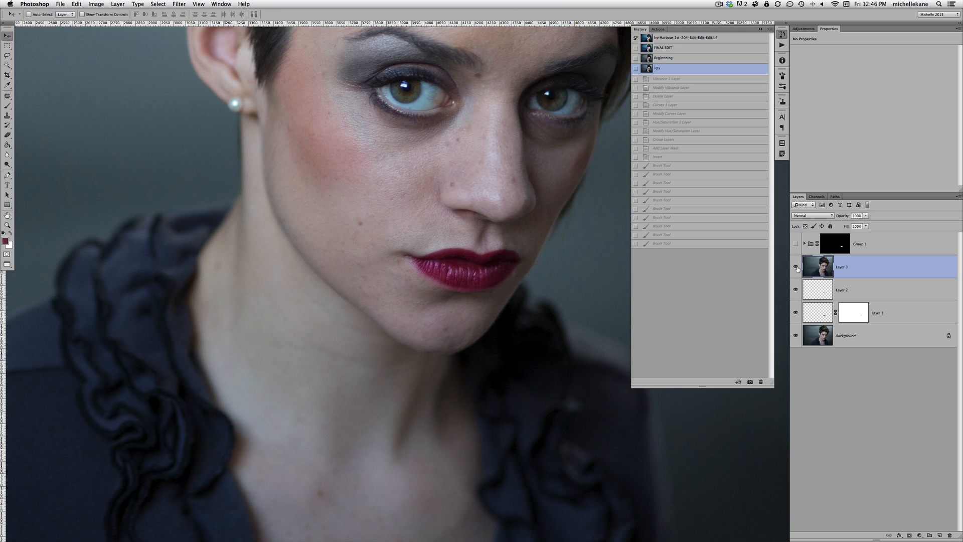
pyautogui.click(795, 244)
pyautogui.click(795, 244)
pyautogui.click(795, 244)
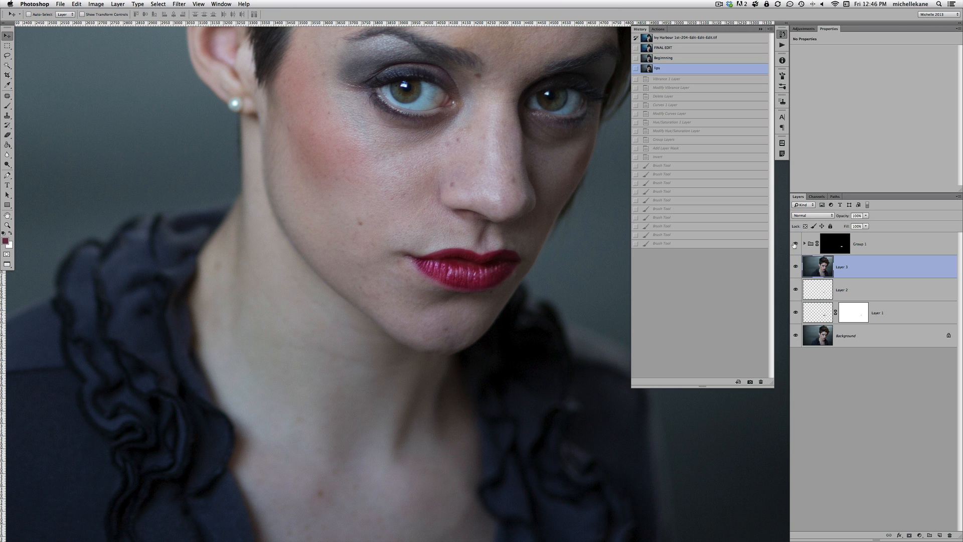
# Delete the group and all layers above the Background so that only the original photo remains
pyautogui.click(795, 313)
pyautogui.click(809, 245)
pyautogui.keyDown('shift'); pyautogui.click(892, 315); pyautogui.keyUp('shift')
pyautogui.moveTo(920, 316); pyautogui.dragTo(949, 535)
# Add a new empty layer above the Background and set its blending mode to Soft Light
pyautogui.press('super+equal')
pyautogui.moveTo(495, 269); pyautogui.dragTo(441, 262)
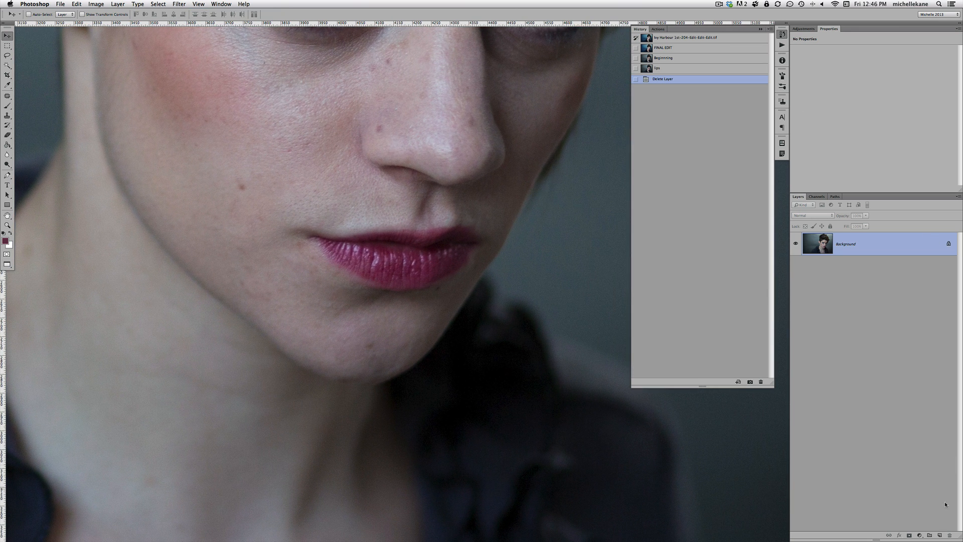
pyautogui.click(939, 535)
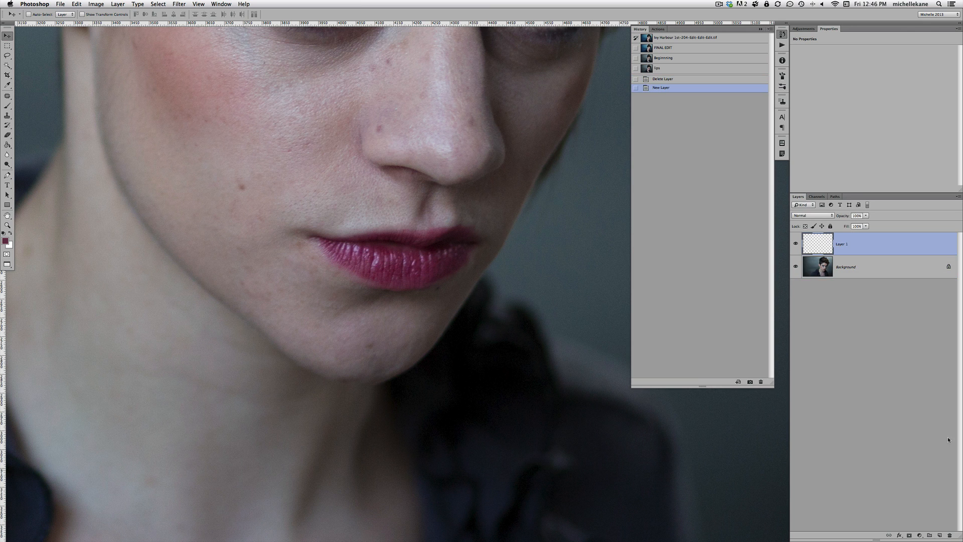
pyautogui.click(794, 215)
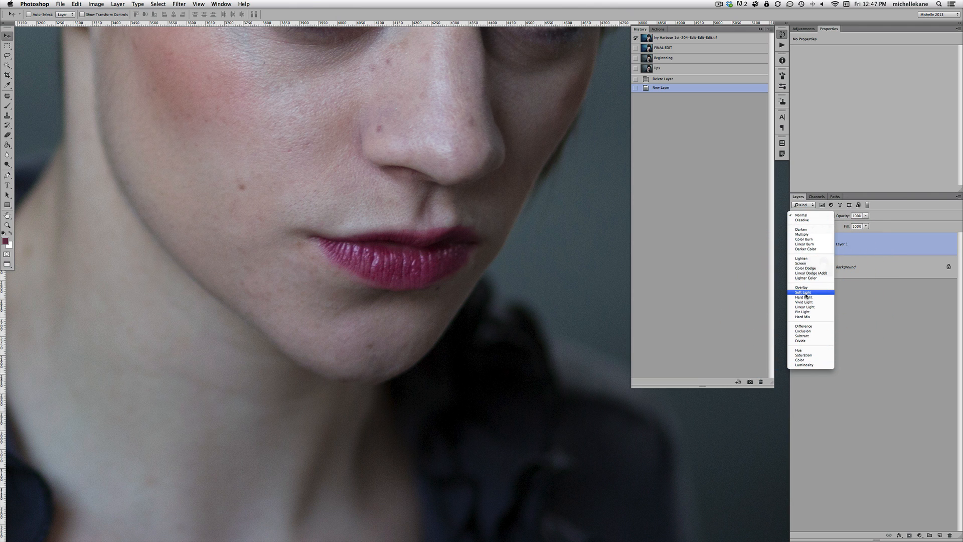
pyautogui.click(804, 292)
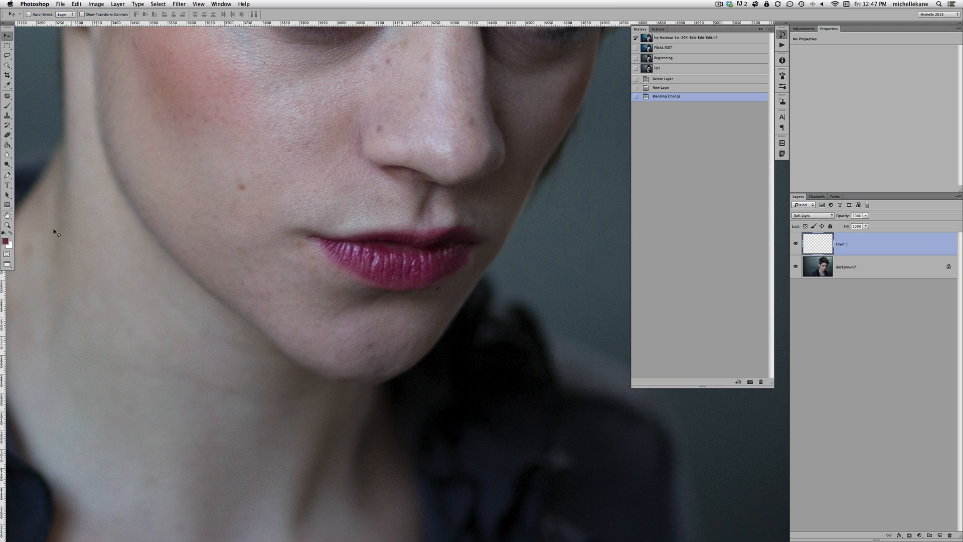
pyautogui.click(5, 242)
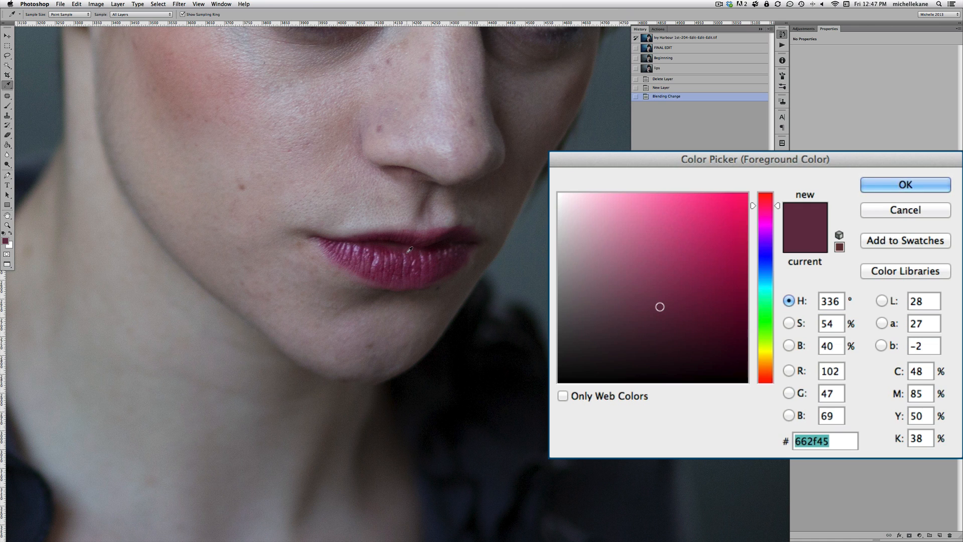
pyautogui.click(410, 249)
pyautogui.click(401, 247)
pyautogui.click(403, 247)
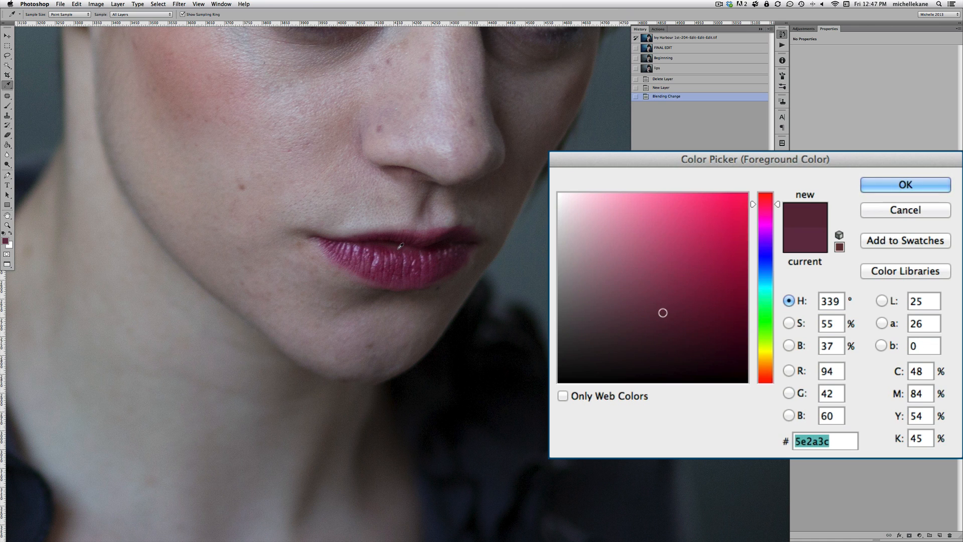
pyautogui.click(402, 247)
pyautogui.click(404, 249)
pyautogui.click(403, 251)
pyautogui.click(401, 249)
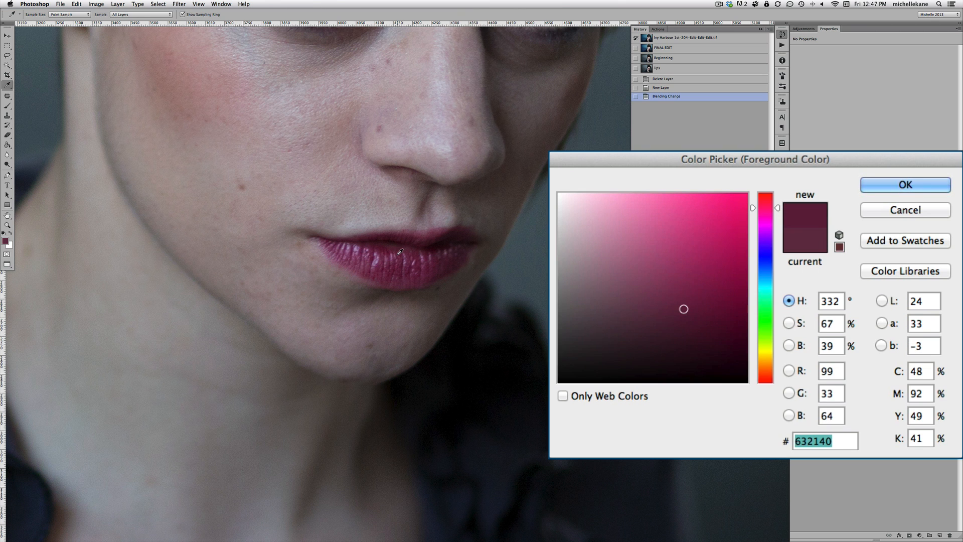
pyautogui.click(878, 244)
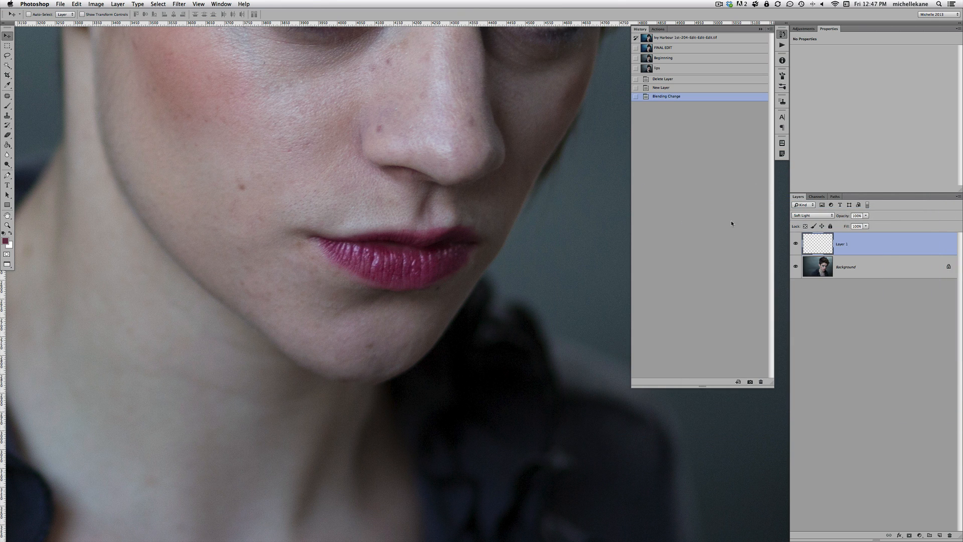
pyautogui.scroll(-2, 2, 239)
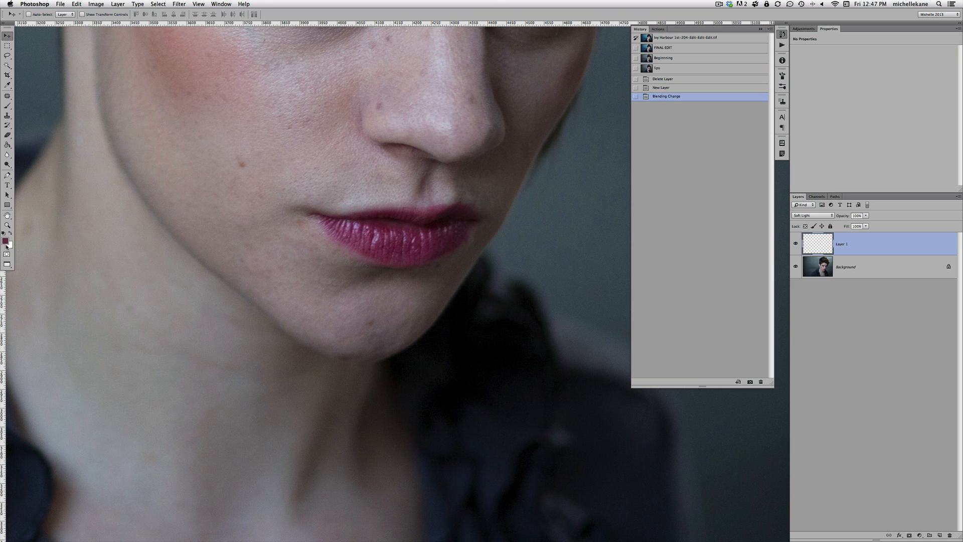
pyautogui.click(8, 85)
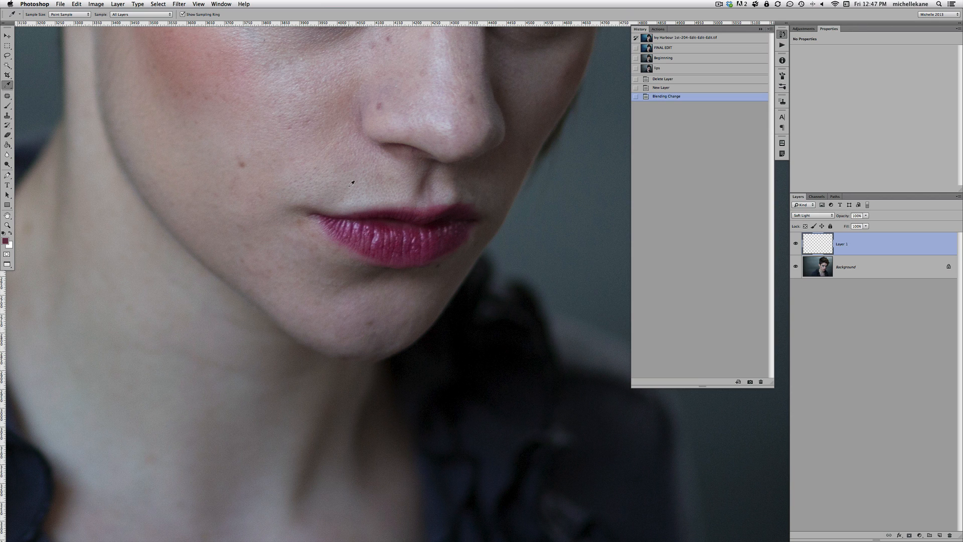
pyautogui.click(5, 241)
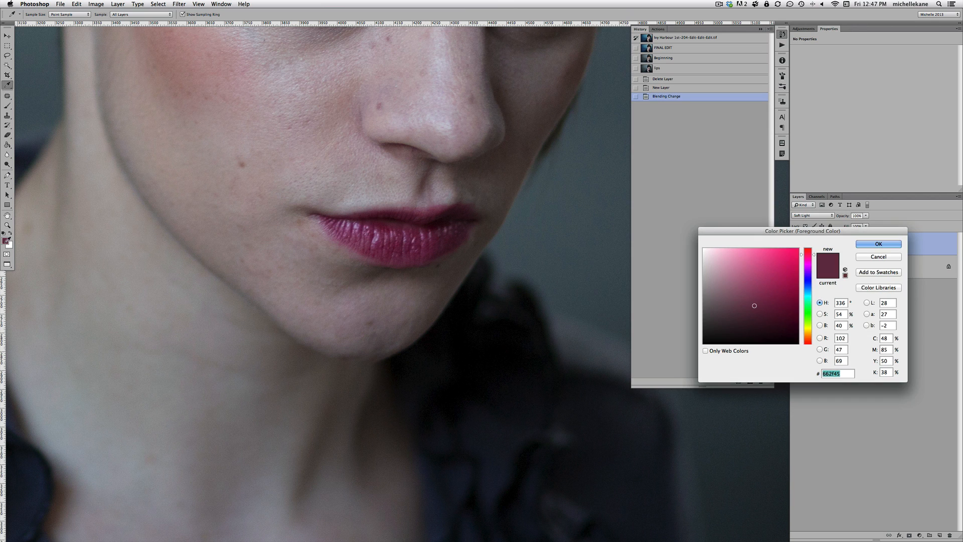
pyautogui.click(400, 223)
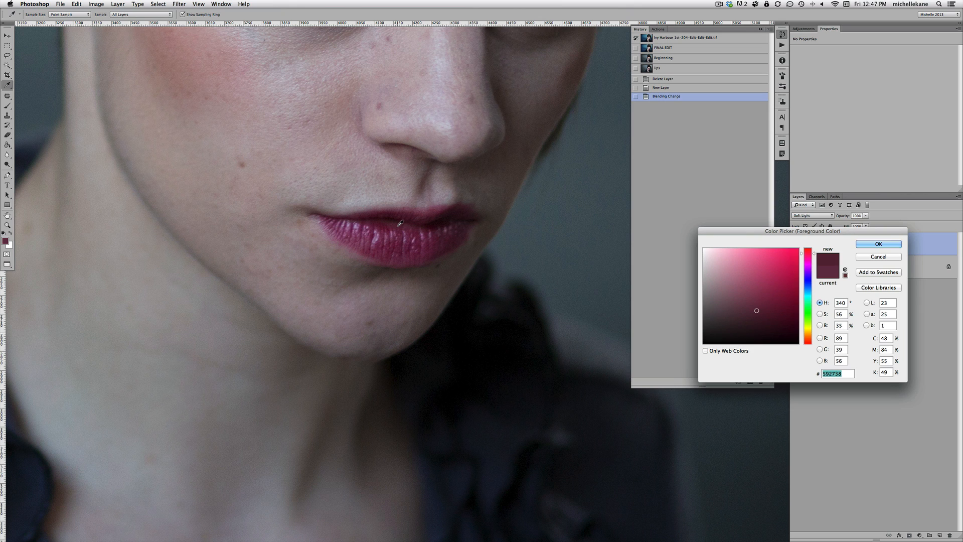
pyautogui.click(878, 256)
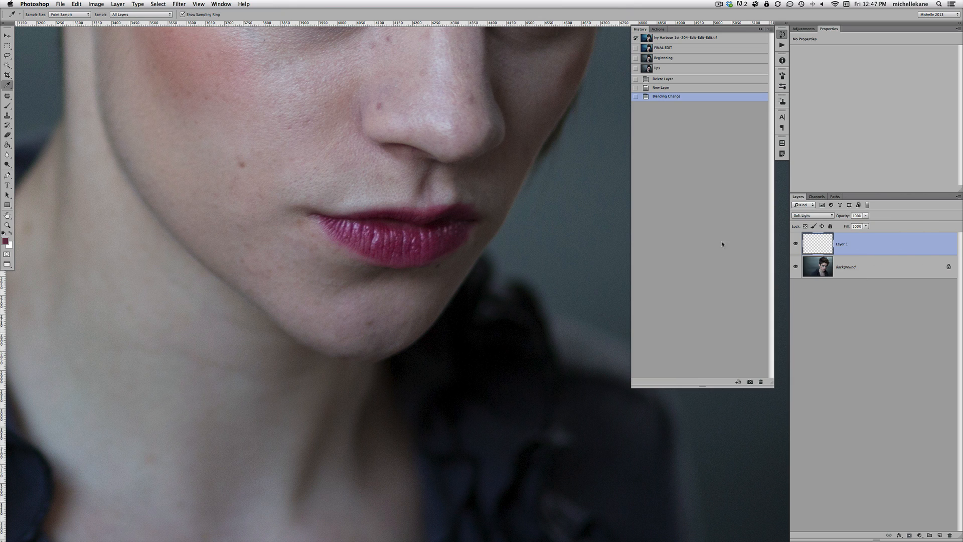
# Paint the dark lip colour along the upper lip with a reduced soft brush at 50% opacity
pyautogui.press('b')
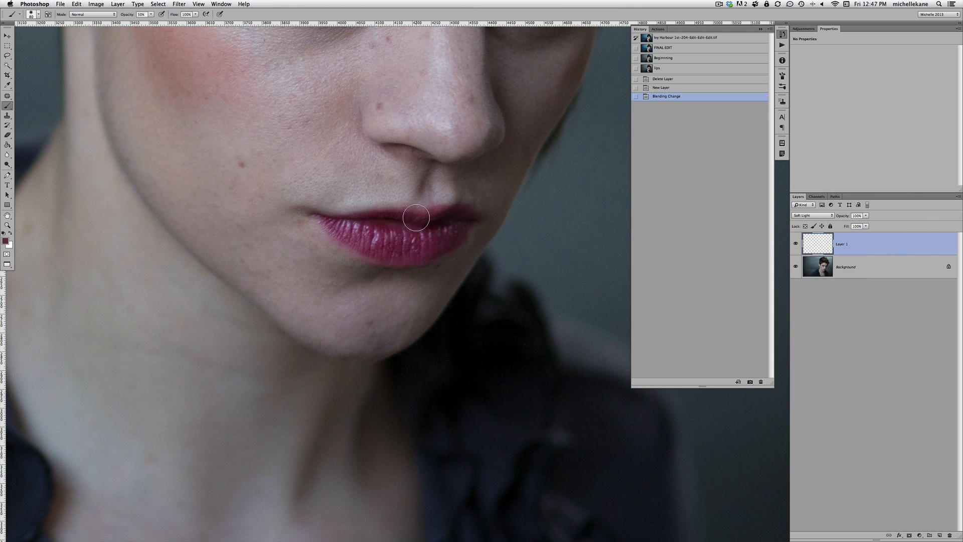
pyautogui.rightClick(406, 222)
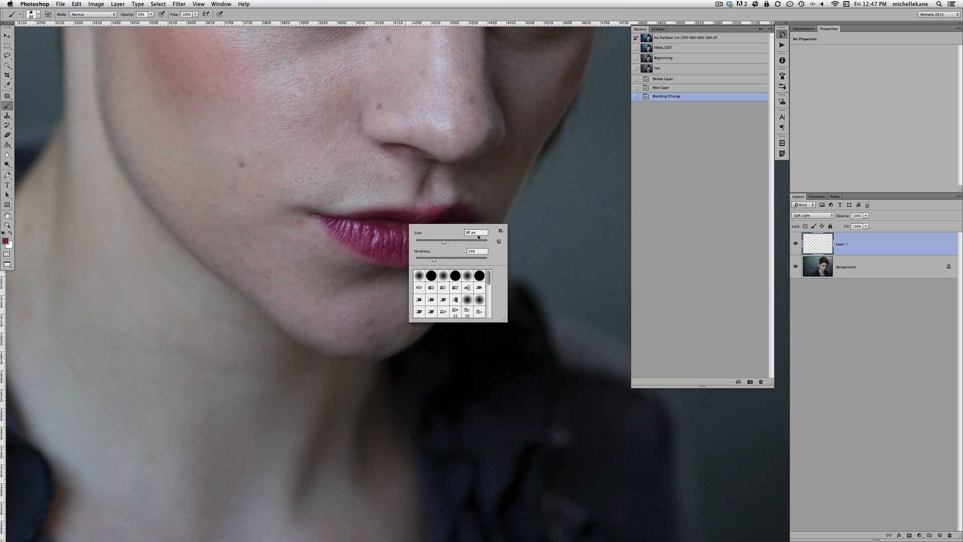
pyautogui.press('Return')
pyautogui.press('[')
pyautogui.press('[')
pyautogui.press('[')
pyautogui.press('[')
pyautogui.press('[')
pyautogui.press('[')
pyautogui.press(']')
pyautogui.press('[')
pyautogui.moveTo(411, 213); pyautogui.dragTo(416, 214)
pyautogui.moveTo(358, 216); pyautogui.dragTo(350, 218)
pyautogui.moveTo(472, 215)
pyautogui.mouseDown()
pyautogui.moveTo(416, 218)
pyautogui.moveTo(461, 207)
pyautogui.moveTo(478, 219)
pyautogui.mouseUp()
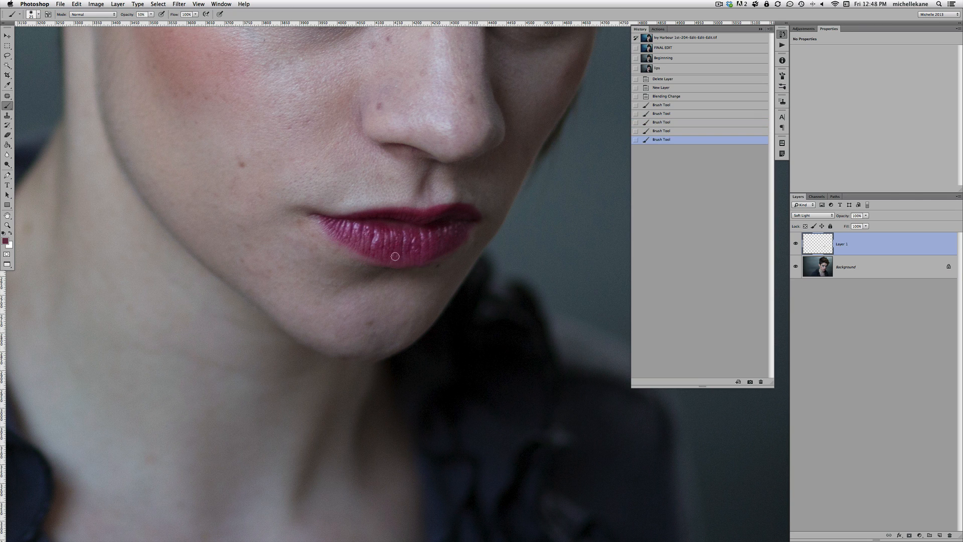
# Paint the lip colour across the lower lip, using a smaller brush for its edge near the mouth corner
pyautogui.moveTo(327, 228)
pyautogui.mouseDown()
pyautogui.moveTo(415, 261)
pyautogui.moveTo(462, 239)
pyautogui.moveTo(482, 212)
pyautogui.moveTo(450, 250)
pyautogui.mouseUp()
pyautogui.press('[')
pyautogui.click(460, 237)
pyautogui.click(472, 226)
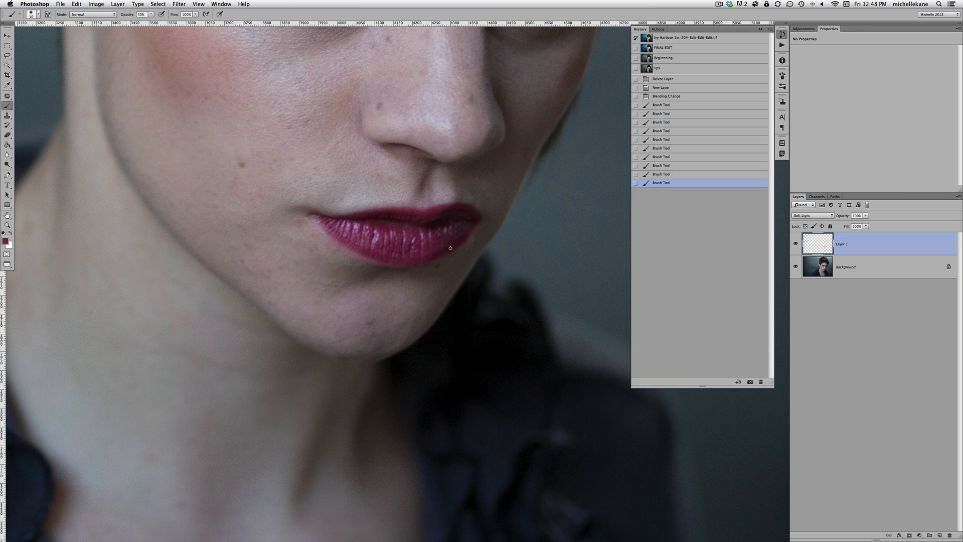
# Deepen the colour of the upper lip with a larger brush and undo the last stray stroke
pyautogui.press(']')
pyautogui.press(']')
pyautogui.press(']')
pyautogui.moveTo(445, 211)
pyautogui.mouseDown()
pyautogui.moveTo(472, 217)
pyautogui.moveTo(420, 219)
pyautogui.mouseUp()
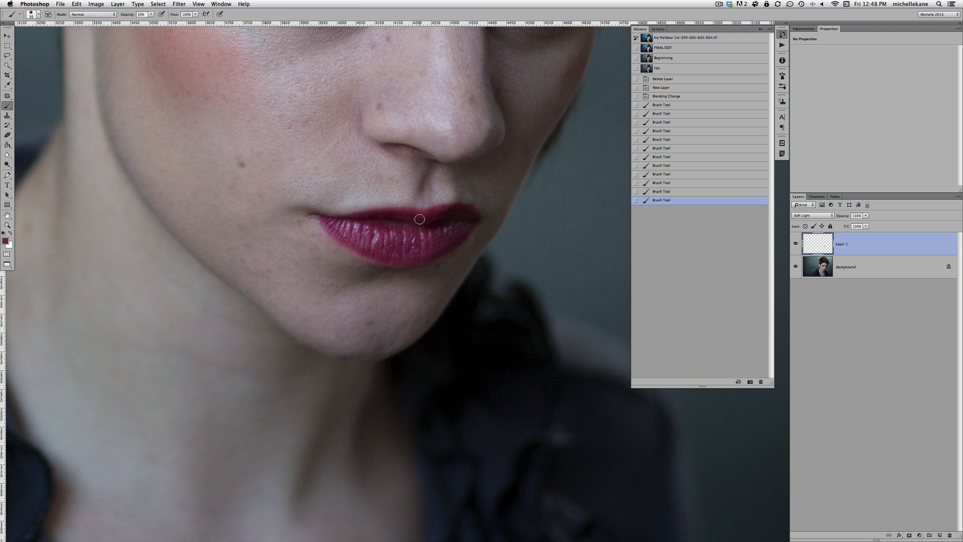
pyautogui.moveTo(376, 212); pyautogui.dragTo(355, 214)
pyautogui.press('[')
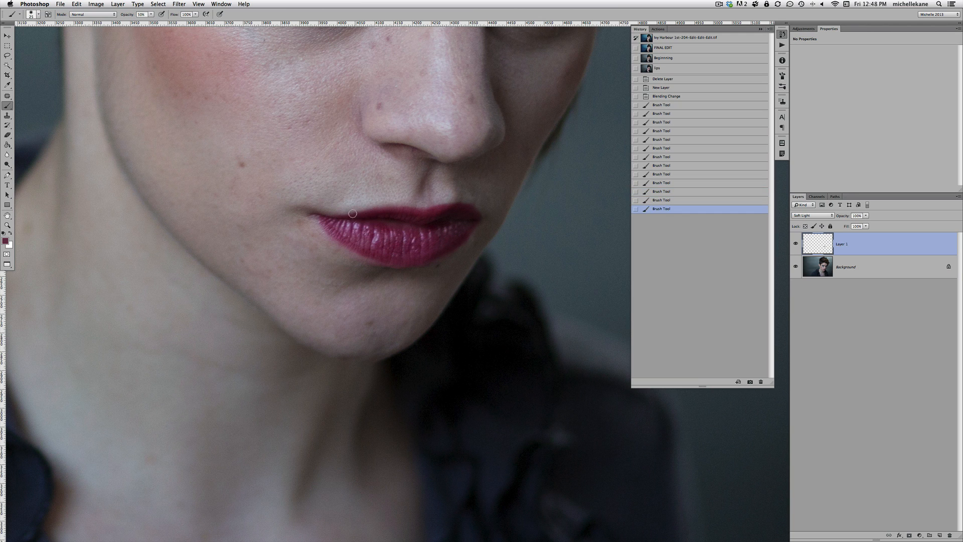
pyautogui.click(413, 212)
pyautogui.press('super+z')
# Even out the colour over the upper and lower lips with further brush strokes, varying the brush size
pyautogui.press(']')
pyautogui.moveTo(348, 214)
pyautogui.mouseDown()
pyautogui.moveTo(416, 211)
pyautogui.moveTo(330, 220)
pyautogui.moveTo(467, 224)
pyautogui.moveTo(428, 230)
pyautogui.moveTo(464, 222)
pyautogui.moveTo(416, 243)
pyautogui.moveTo(338, 227)
pyautogui.moveTo(409, 248)
pyautogui.moveTo(442, 241)
pyautogui.moveTo(457, 223)
pyautogui.moveTo(430, 250)
pyautogui.moveTo(383, 254)
pyautogui.moveTo(435, 241)
pyautogui.moveTo(322, 234)
pyautogui.moveTo(326, 225)
pyautogui.moveTo(384, 245)
pyautogui.moveTo(338, 230)
pyautogui.moveTo(406, 236)
pyautogui.mouseUp()
pyautogui.press(']')
pyautogui.press(']')
pyautogui.press('[')
pyautogui.press('[')
pyautogui.press('[')
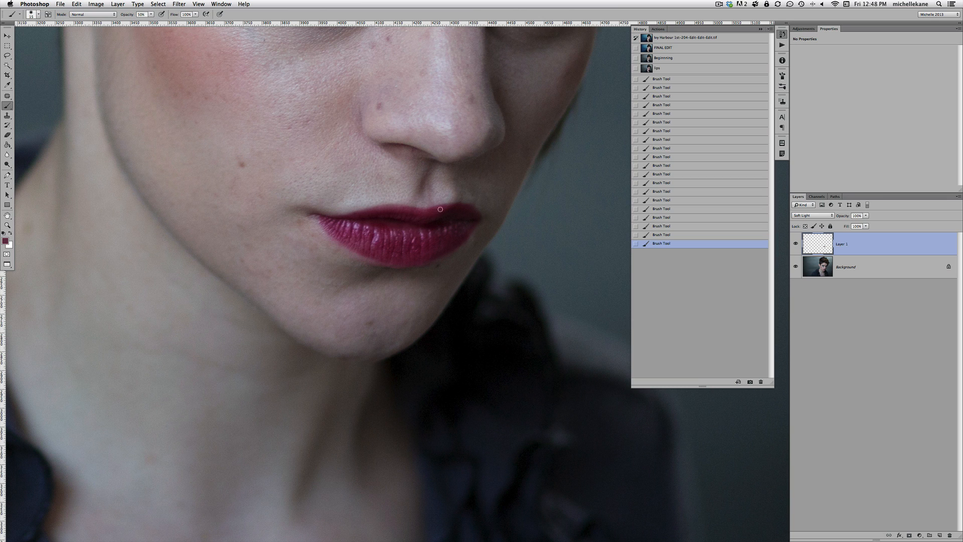
pyautogui.press(']')
pyautogui.press(']')
# Add a new layer above the painted lip layer and set its blending mode to Soft Light
pyautogui.click(940, 535)
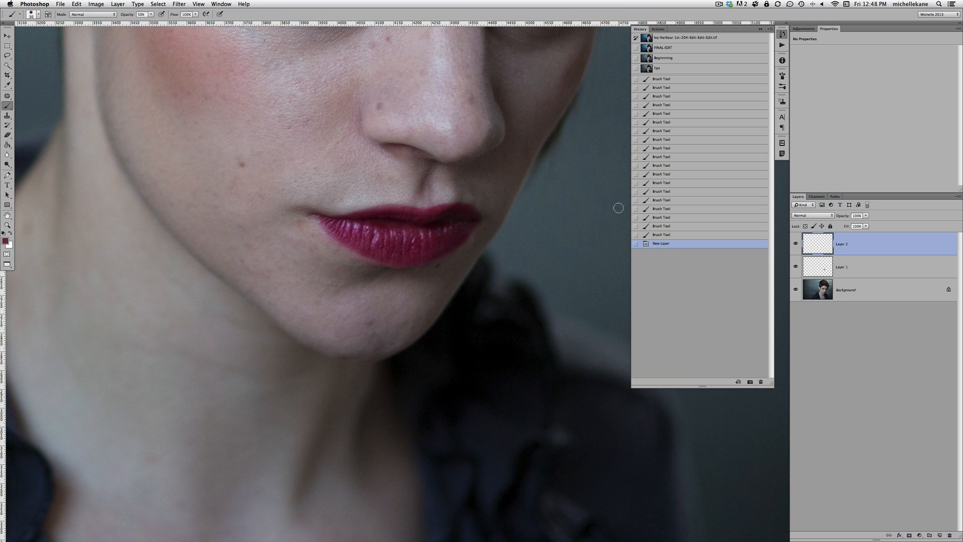
pyautogui.click(811, 217)
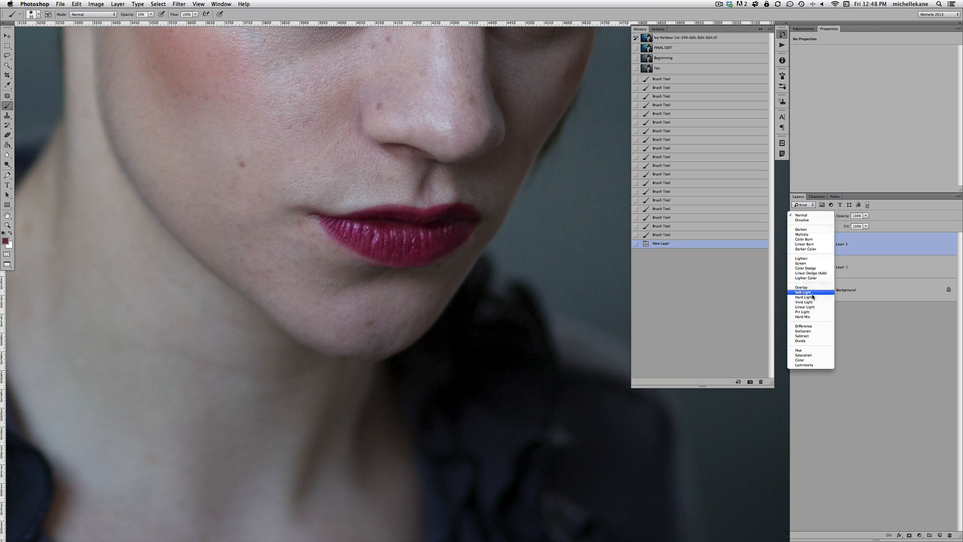
pyautogui.click(806, 292)
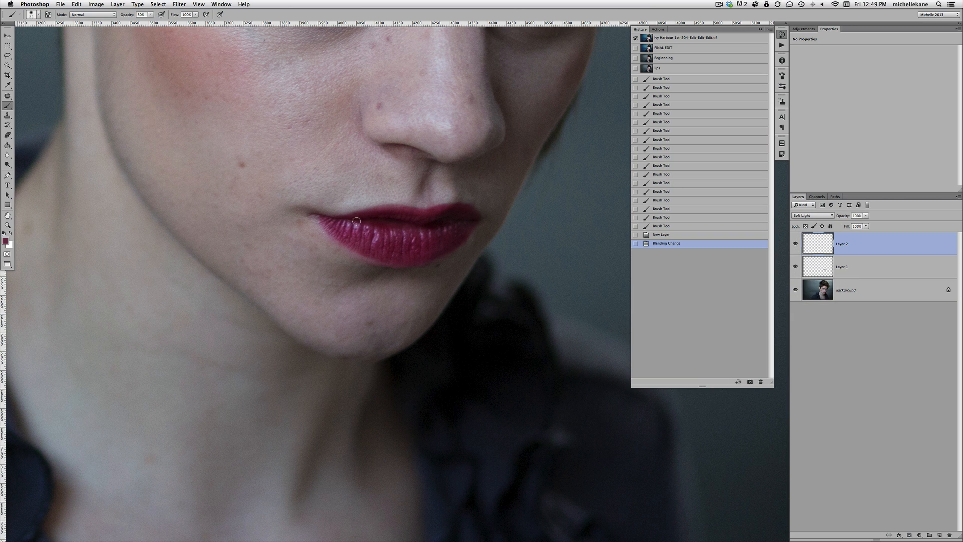
# Paint the upper lip and the mouth corner on the new layer with a small brush at 30% opacity
pyautogui.press('[')
pyautogui.moveTo(406, 208)
pyautogui.mouseDown()
pyautogui.moveTo(422, 214)
pyautogui.moveTo(374, 214)
pyautogui.moveTo(457, 205)
pyautogui.moveTo(484, 219)
pyautogui.moveTo(453, 205)
pyautogui.moveTo(401, 209)
pyautogui.mouseUp()
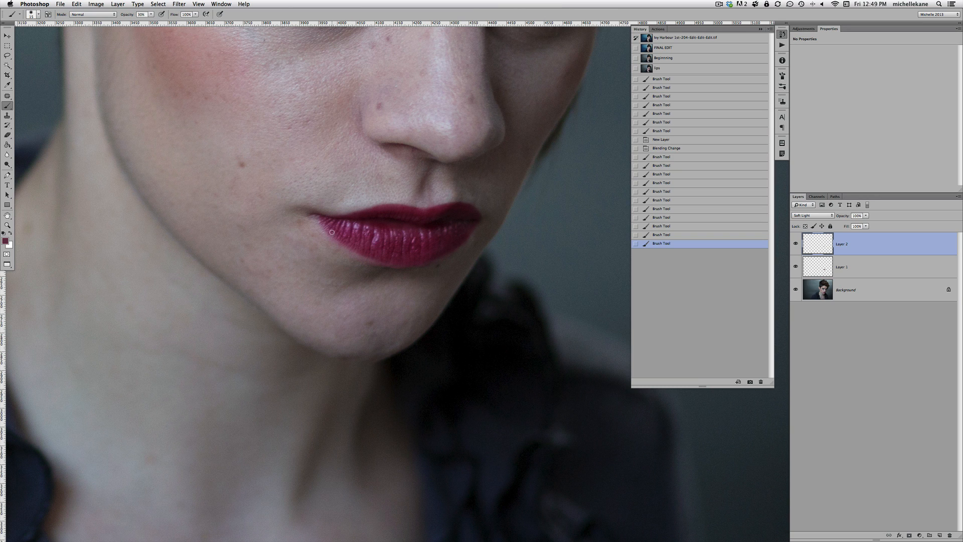
pyautogui.click(331, 219)
pyautogui.click(312, 216)
pyautogui.click(327, 227)
# Deepen the colour along the lower lip's edge up to the far mouth corner, varying the brush size
pyautogui.click(413, 255)
pyautogui.press(']')
pyautogui.press(']')
pyautogui.moveTo(377, 256); pyautogui.dragTo(438, 258)
pyautogui.click(377, 257)
pyautogui.press('[')
pyautogui.click(458, 241)
pyautogui.click(476, 221)
pyautogui.press(']')
pyautogui.press(']')
pyautogui.press(']')
pyautogui.press('[')
pyautogui.press('[')
pyautogui.press('[')
# Compare the painted lips with the original photo, then review the whole face
pyautogui.keyDown('alt'); pyautogui.click(795, 289); pyautogui.keyUp('alt')
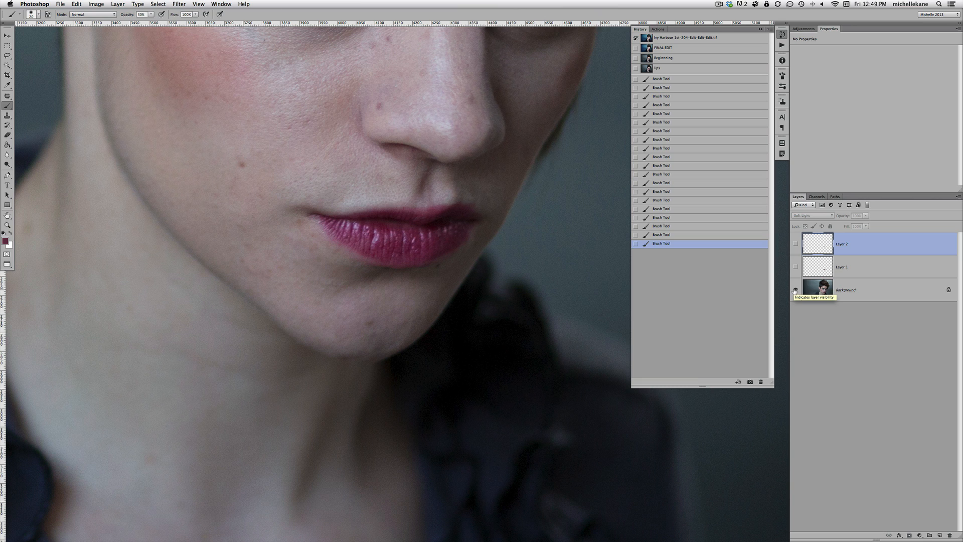
pyautogui.keyDown('alt'); pyautogui.click(795, 290); pyautogui.keyUp('alt')
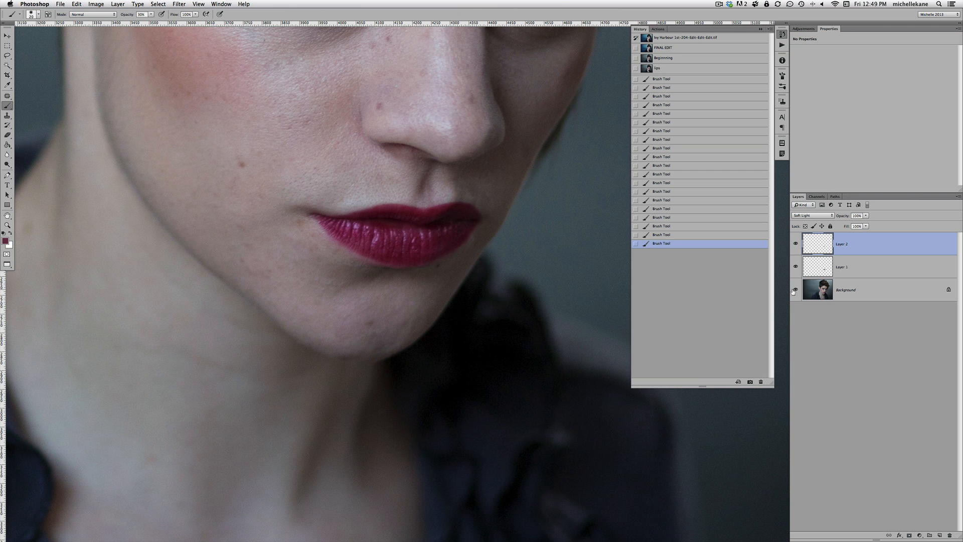
pyautogui.press('super+minus')
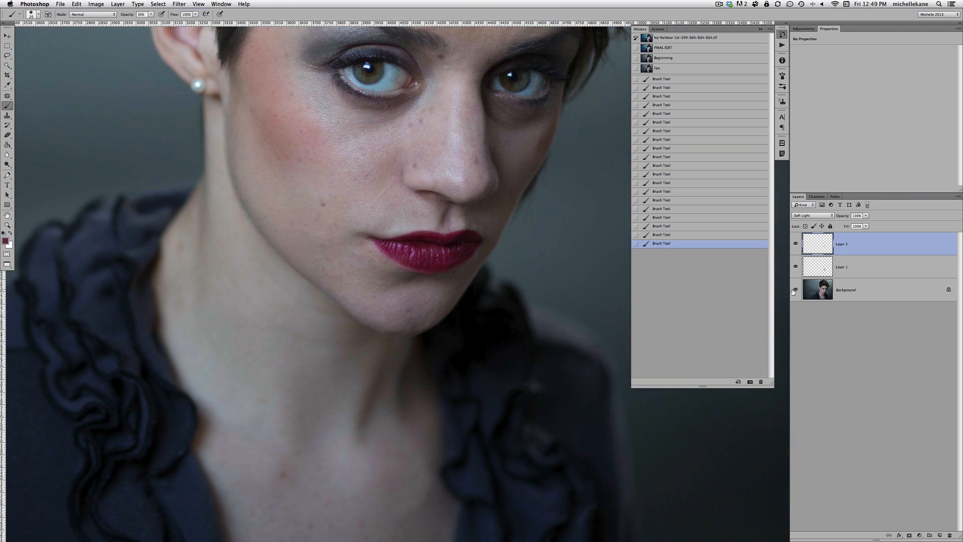
pyautogui.moveTo(496, 381); pyautogui.dragTo(427, 377)
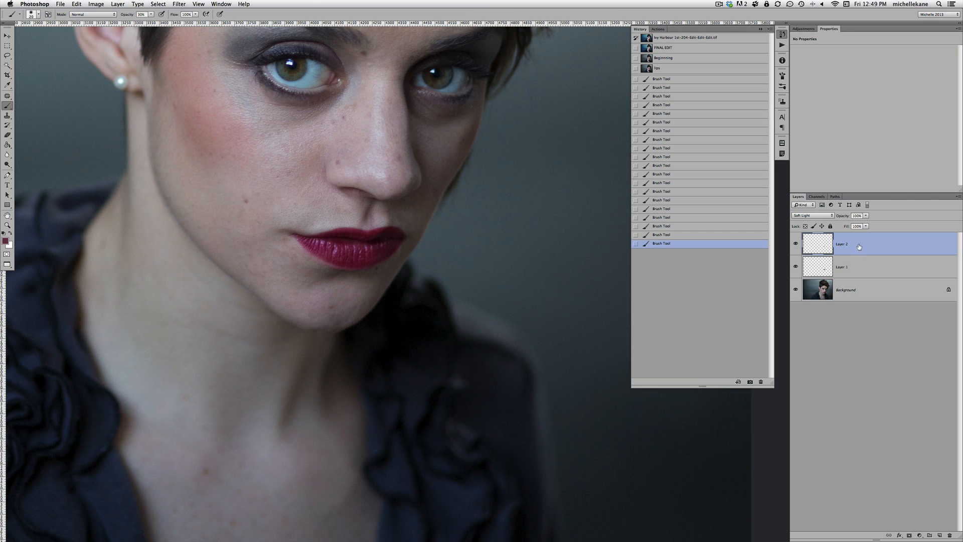
# Find the Merge It action in ActionFire by searching for "merg" and run it to stamp the visible layers
pyautogui.press('F5')
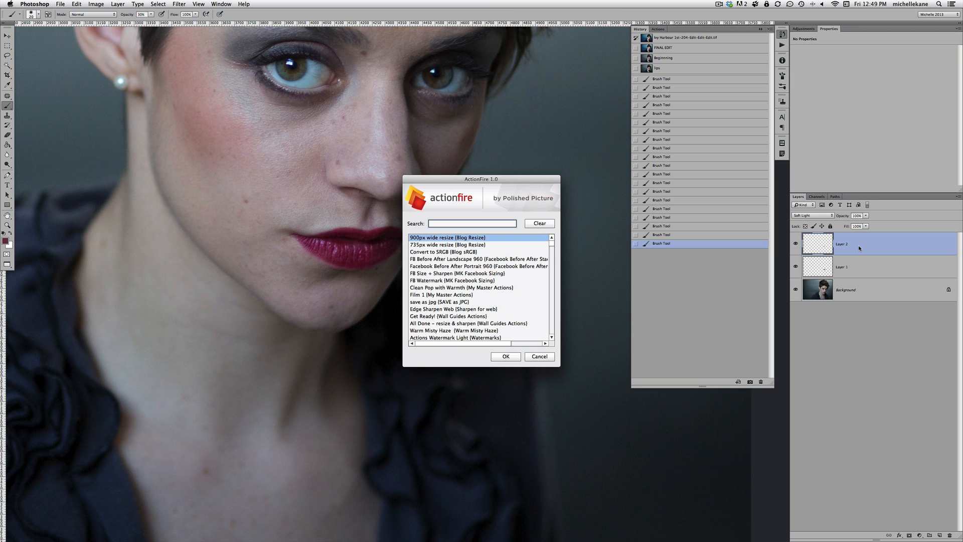
pyautogui.write('merg')
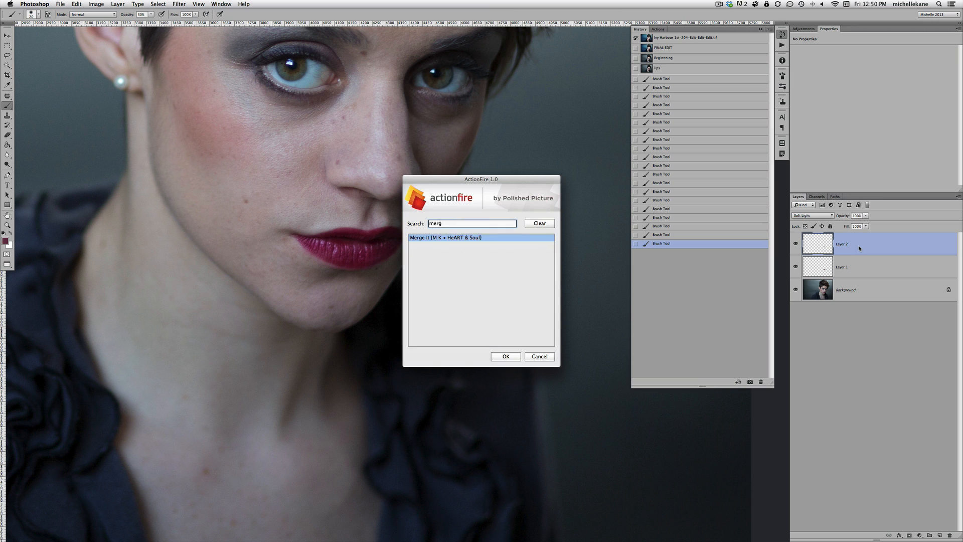
pyautogui.press('Return')
pyautogui.press('Return')
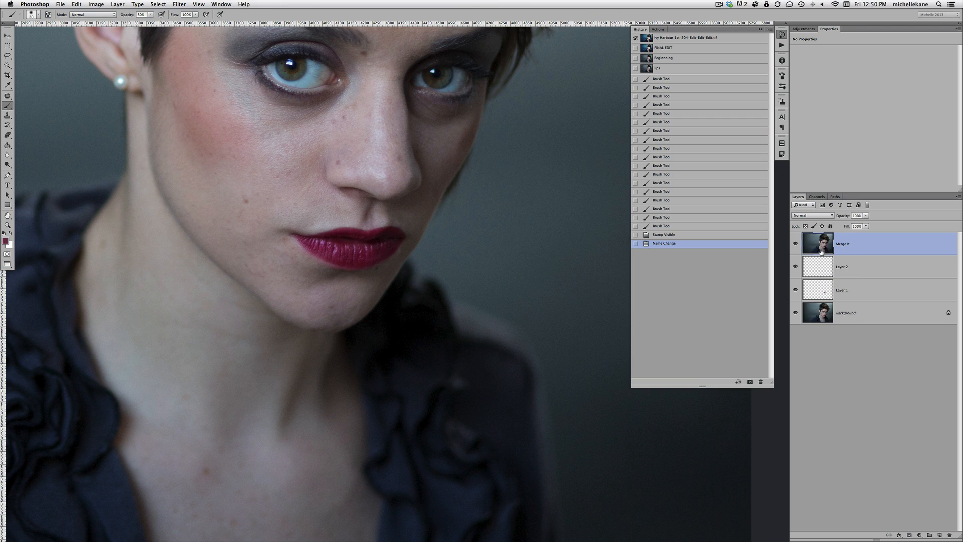
# Select a rectangle around the mouth and chin on the merged layer and open it in the Liquify filter
pyautogui.press('m')
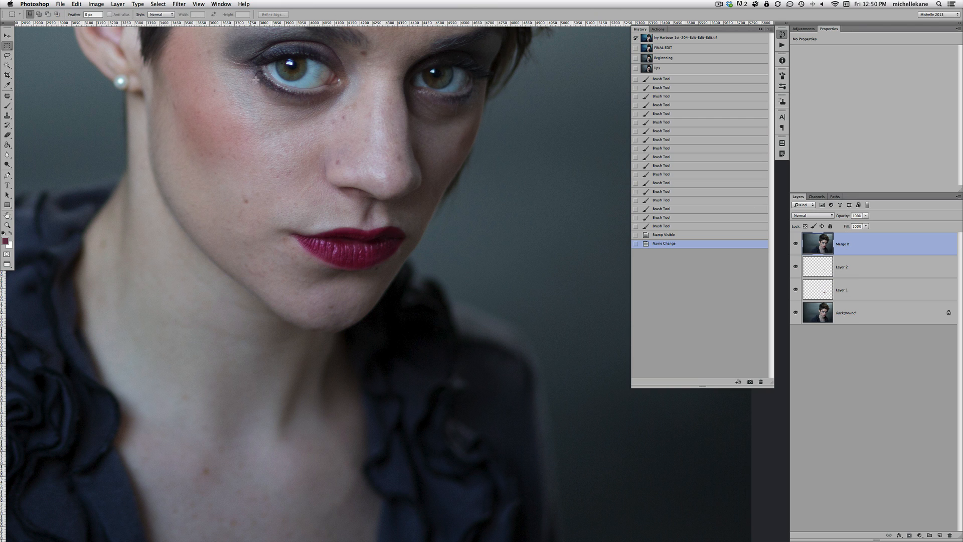
pyautogui.moveTo(166, 158)
pyautogui.mouseDown()
pyautogui.moveTo(457, 283)
pyautogui.moveTo(483, 334)
pyautogui.mouseUp()
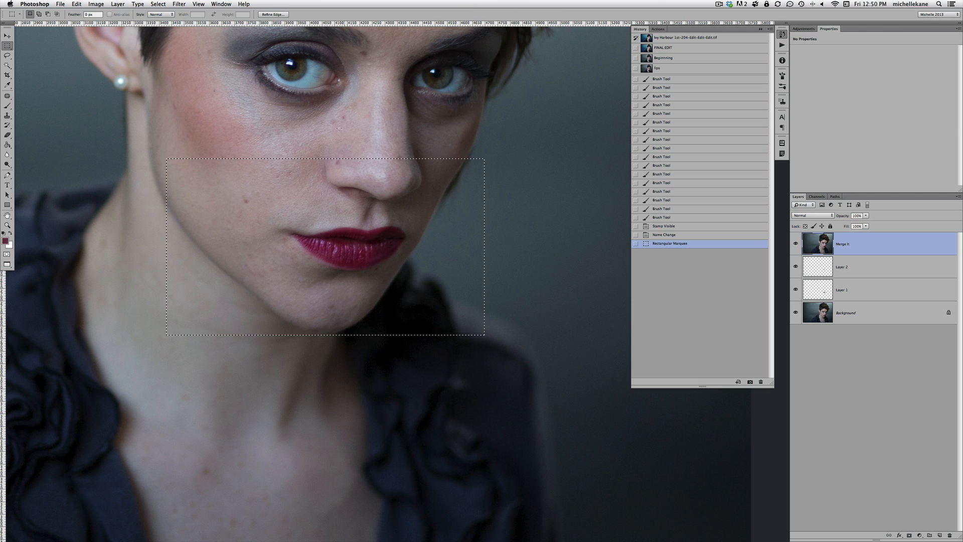
pyautogui.click(181, 5)
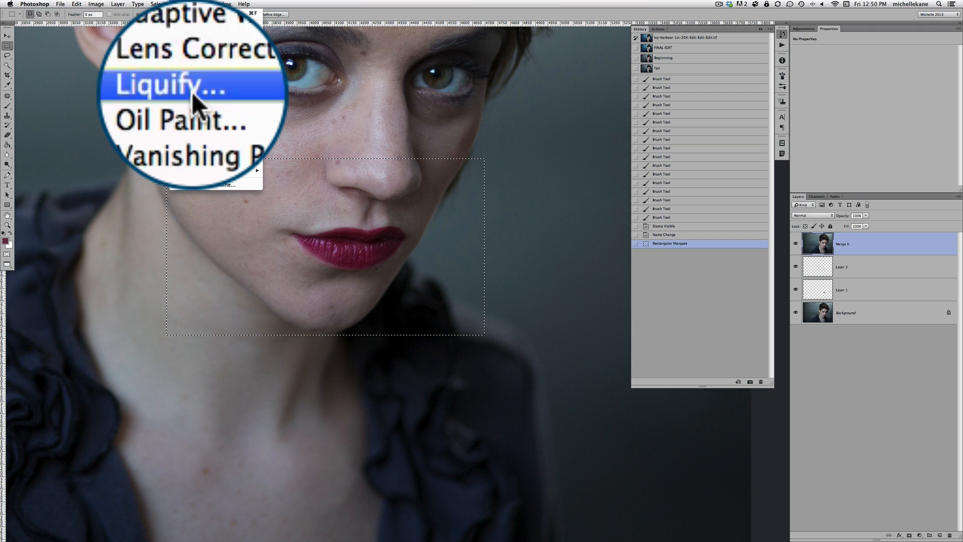
pyautogui.click(185, 64)
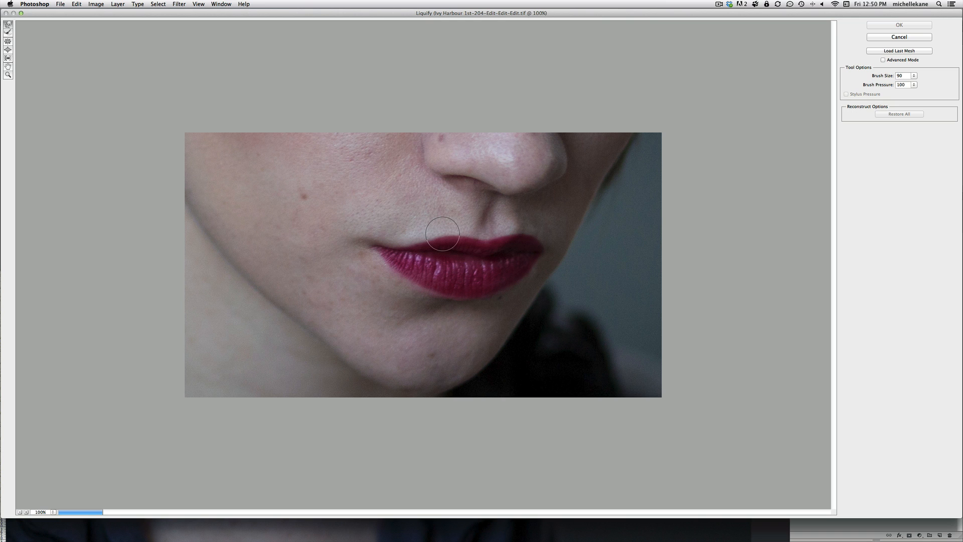
# Try to push up the peak of the upper lip with a size 125 warp brush, undoing each push
pyautogui.press(']')
pyautogui.press(']')
pyautogui.press(']')
pyautogui.press(']')
pyautogui.press(']')
pyautogui.press(']')
pyautogui.press(']')
pyautogui.press('[')
pyautogui.press('[')
pyautogui.press('[')
pyautogui.press('[')
pyautogui.press('[')
pyautogui.press('[')
pyautogui.press('[')
pyautogui.moveTo(447, 249); pyautogui.dragTo(444, 232)
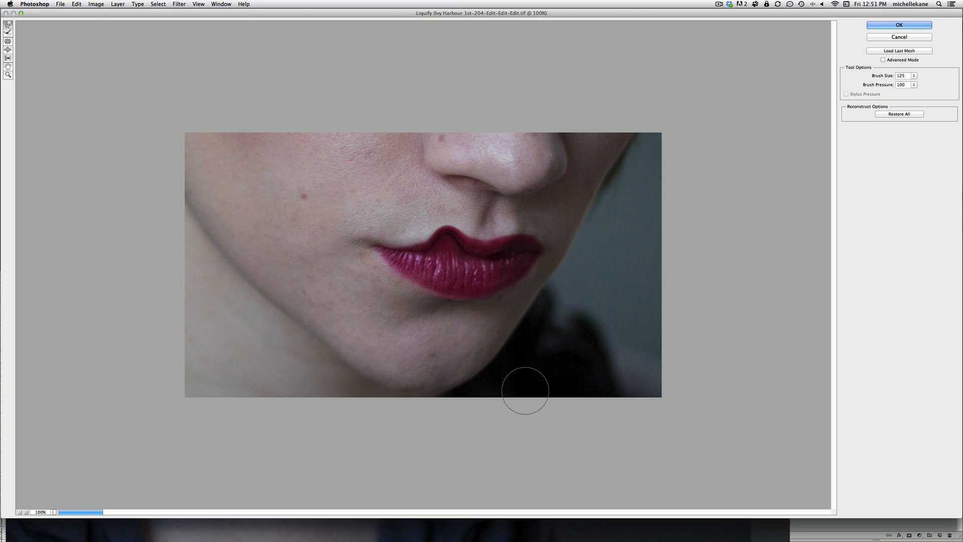
pyautogui.press('super+alt+z')
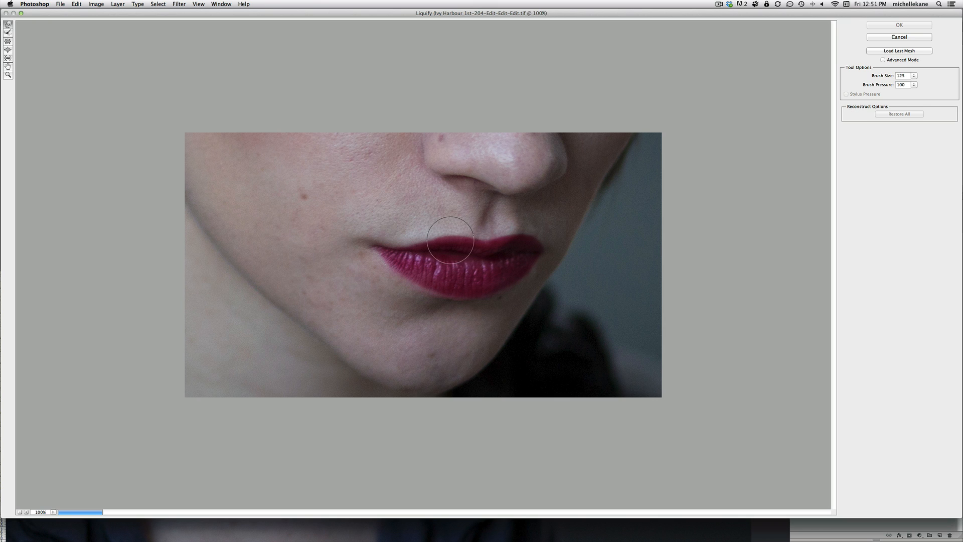
pyautogui.moveTo(442, 239); pyautogui.dragTo(443, 228)
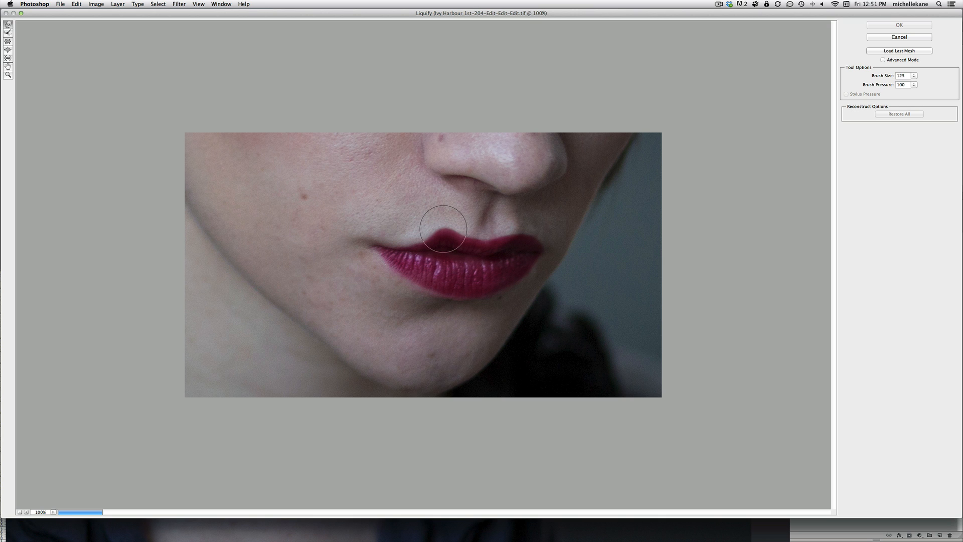
pyautogui.press('super+z')
# Enlarge the warp brush to size 250 and nudge the peak of the upper lip slightly upward
pyautogui.press(']')
pyautogui.press(']')
pyautogui.press(']')
pyautogui.press('[')
pyautogui.press(']')
pyautogui.press(']')
pyautogui.press(']')
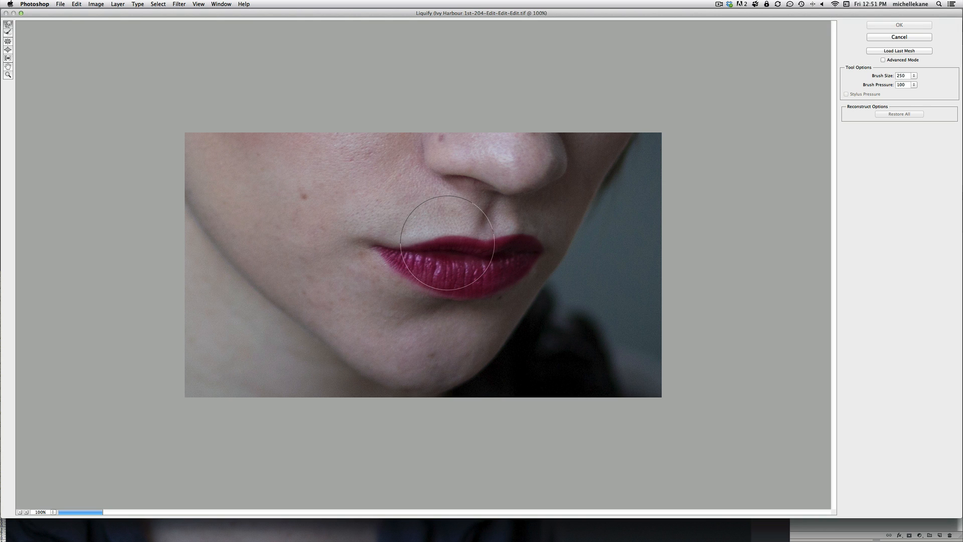
pyautogui.press(']')
pyautogui.press(']')
pyautogui.press(']')
pyautogui.press(']')
pyautogui.press(']')
pyautogui.press(']')
pyautogui.press(']')
pyautogui.press(']')
pyautogui.press(']')
pyautogui.press(']')
pyautogui.press('[')
pyautogui.press('[')
pyautogui.press('[')
pyautogui.press('[')
pyautogui.press('[')
pyautogui.press('[')
pyautogui.press('[')
pyautogui.press('[')
pyautogui.press('[')
pyautogui.press('[')
pyautogui.press(']')
pyautogui.press(']')
pyautogui.press(']')
pyautogui.press('[')
pyautogui.press('[')
pyautogui.press('[')
pyautogui.press(']')
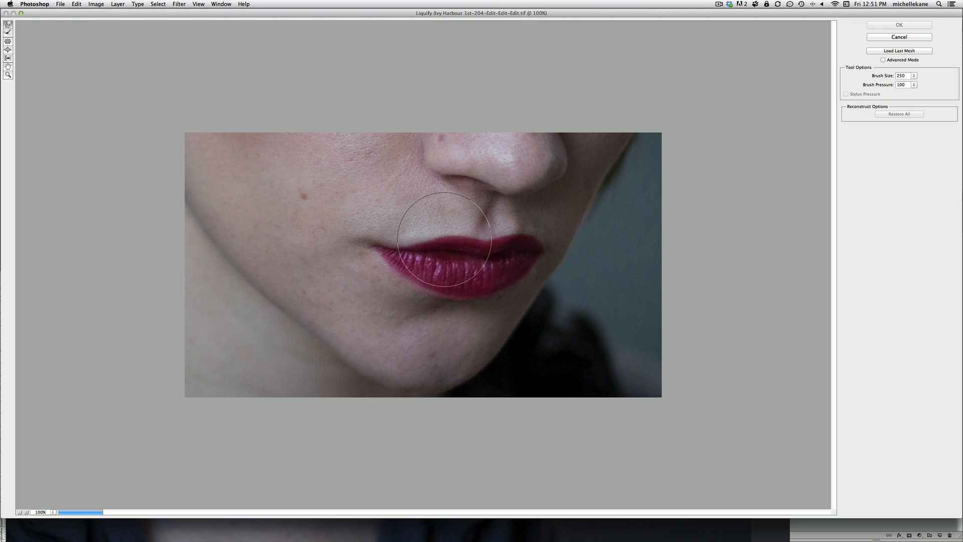
pyautogui.moveTo(444, 240); pyautogui.dragTo(440, 237)
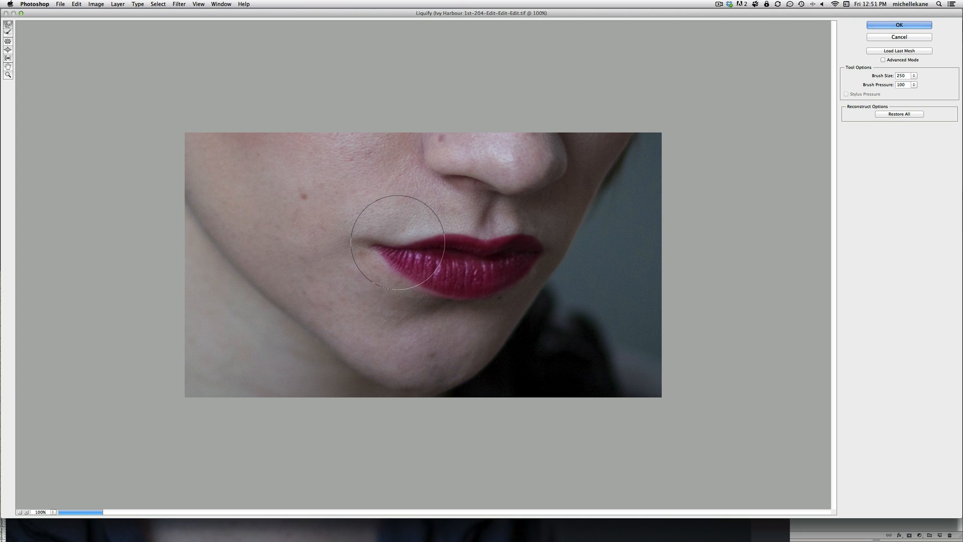
# Reduce the warp brush to size 125, apply the Liquify reshaping and remove the selection
pyautogui.press('[')
pyautogui.press('[')
pyautogui.press('[')
pyautogui.press('[')
pyautogui.press('[')
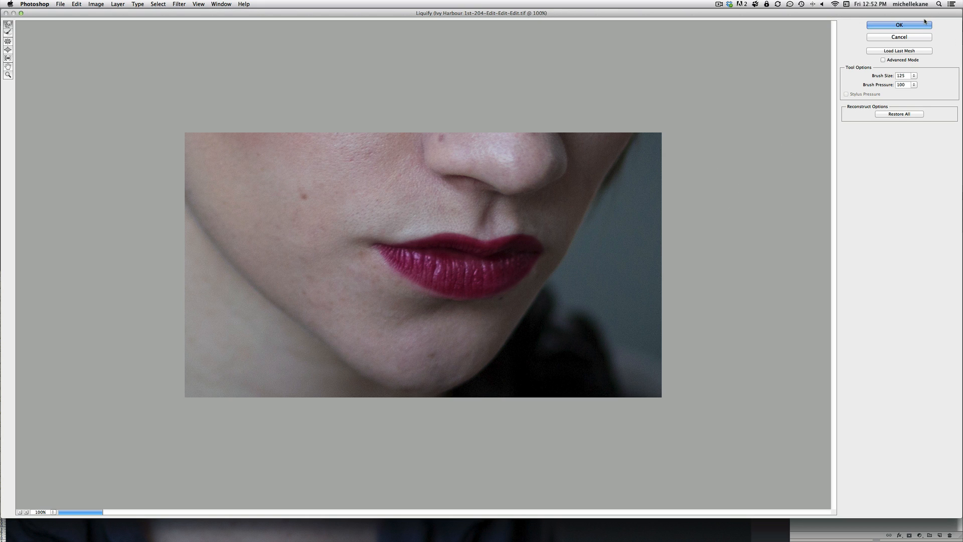
pyautogui.press('alt')
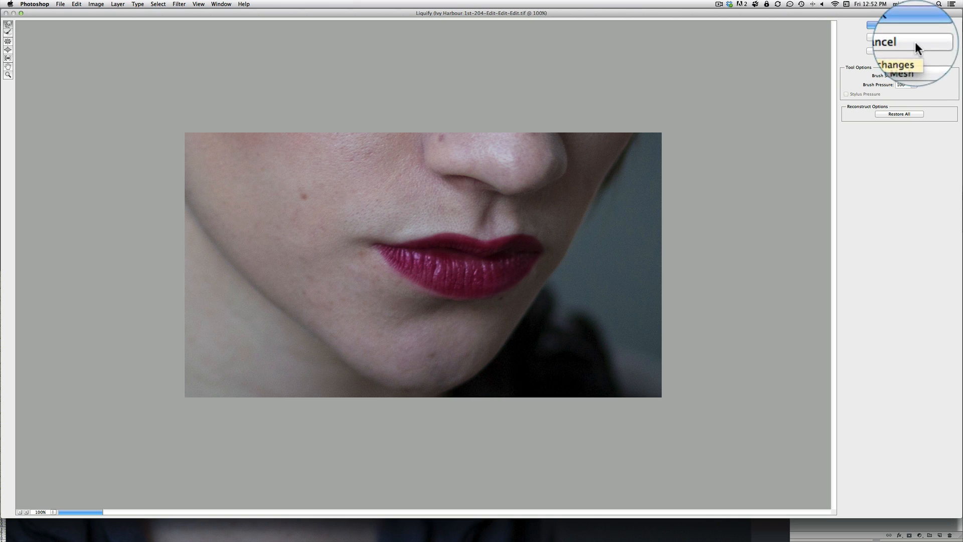
pyautogui.press('alt')
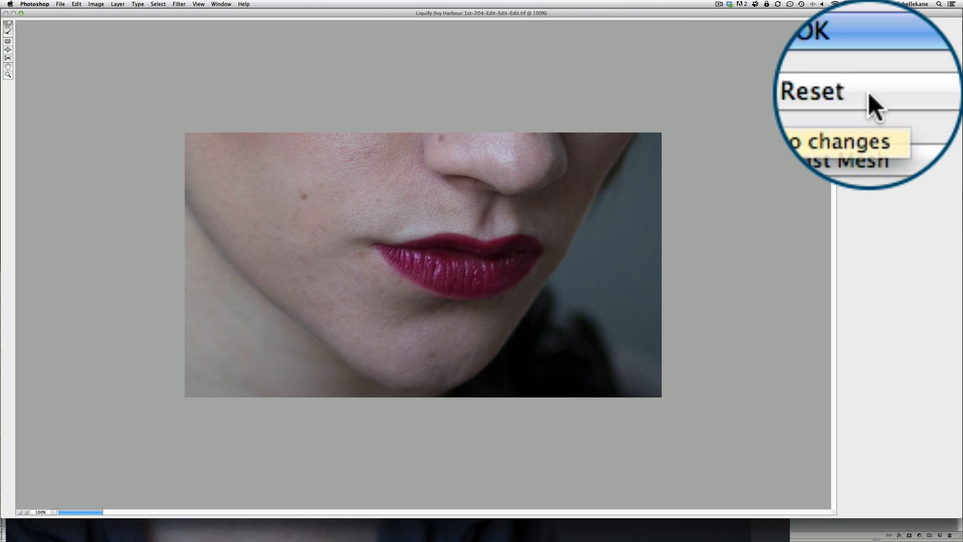
pyautogui.click(906, 27)
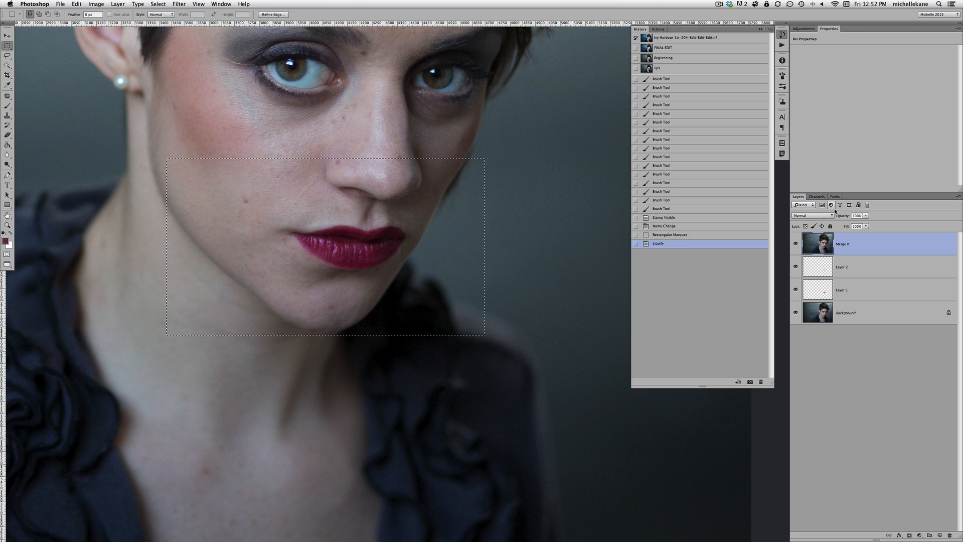
pyautogui.press('super+d')
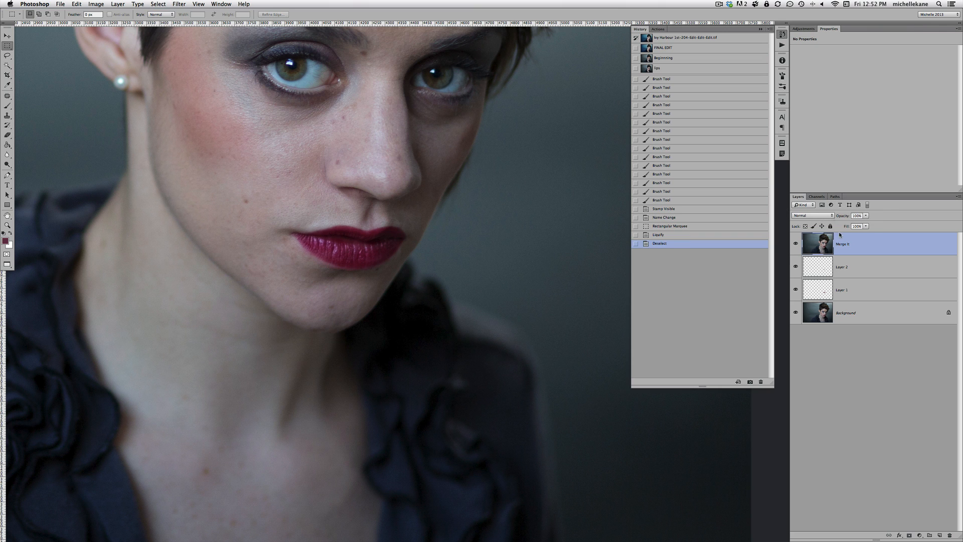
# Compare the lip shape before and after Liquify by repeatedly hiding and showing the merged layer
pyautogui.click(795, 244)
pyautogui.click(795, 243)
pyautogui.click(795, 244)
pyautogui.click(796, 244)
pyautogui.click(795, 244)
pyautogui.click(796, 244)
pyautogui.click(795, 244)
pyautogui.click(796, 245)
pyautogui.click(795, 244)
pyautogui.click(796, 245)
pyautogui.click(795, 244)
pyautogui.click(795, 244)
# Add a Curves adjustment layer and brighten the midtones with a point at input 109, output 140
pyautogui.click(810, 32)
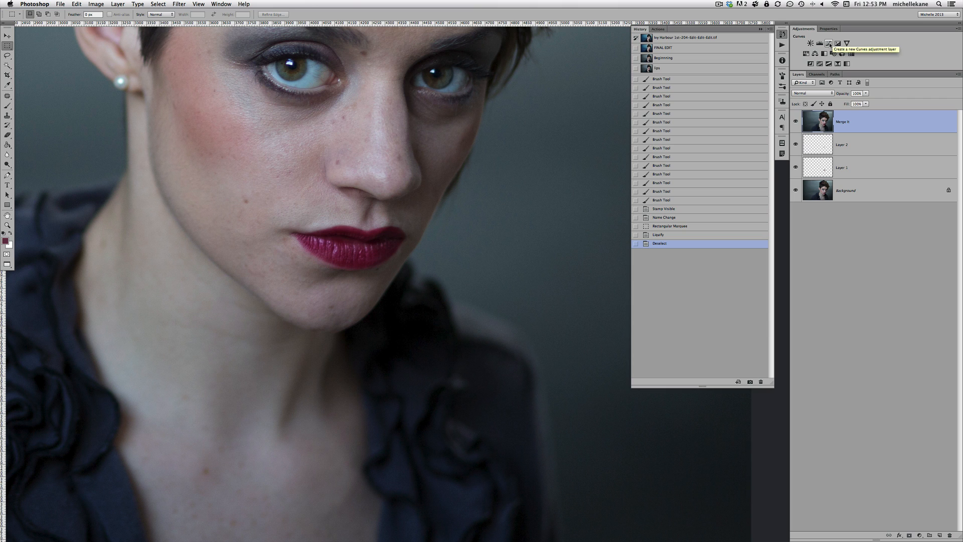
pyautogui.click(830, 45)
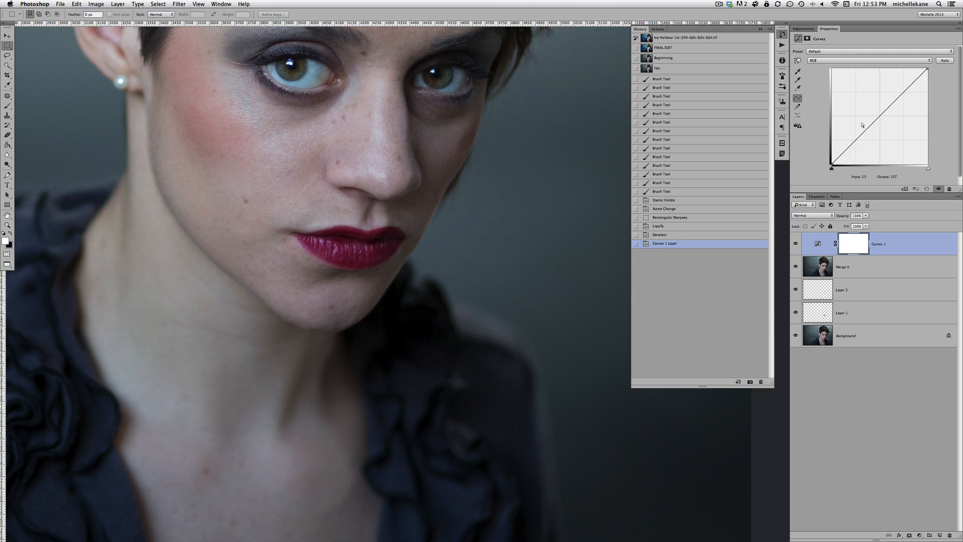
pyautogui.moveTo(877, 117); pyautogui.dragTo(874, 112)
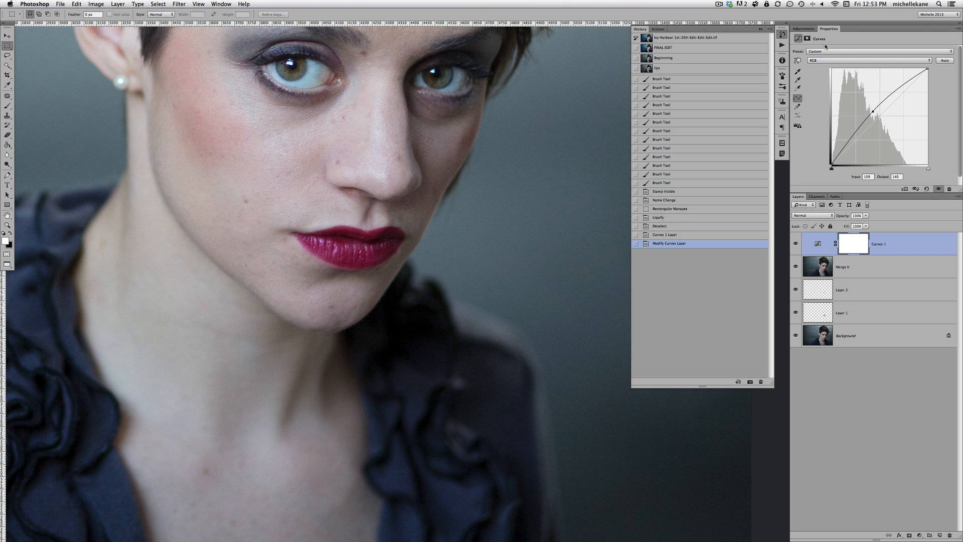
# Add a Hue/Saturation adjustment layer above the Curves layer and choose the Reds range
pyautogui.click(803, 28)
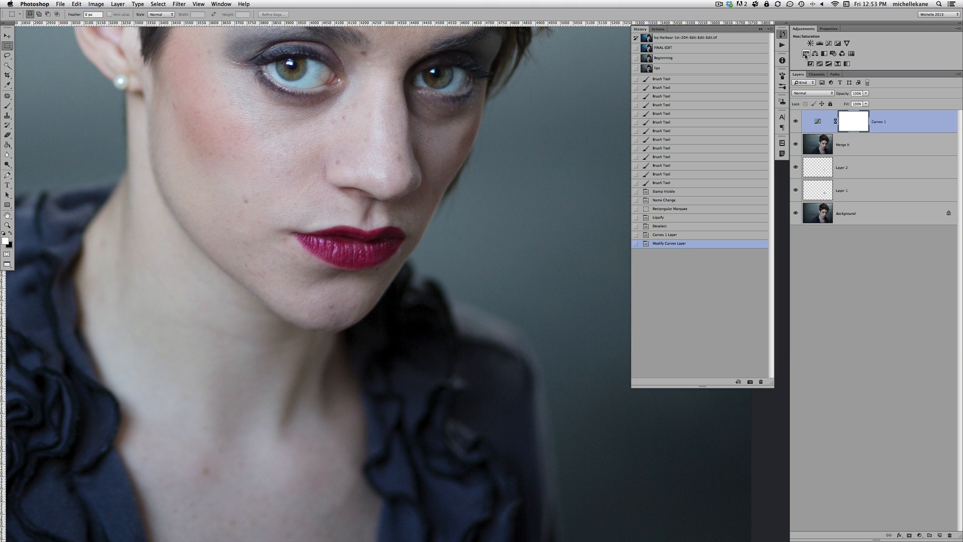
pyautogui.click(805, 54)
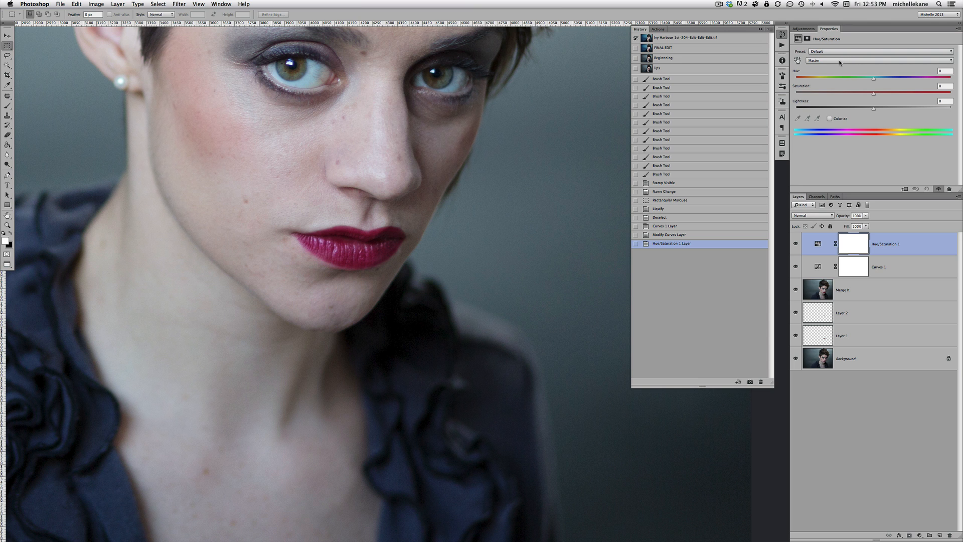
pyautogui.click(814, 60)
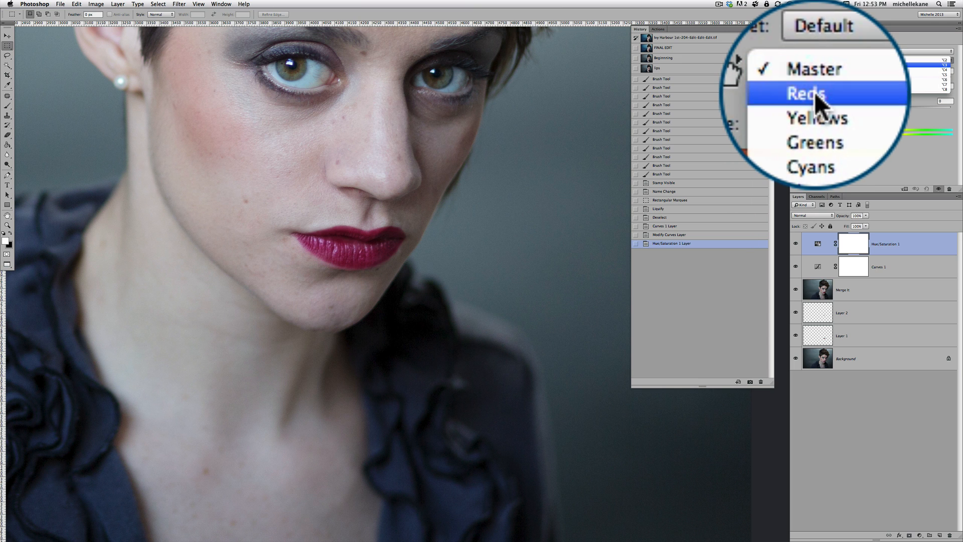
pyautogui.click(823, 65)
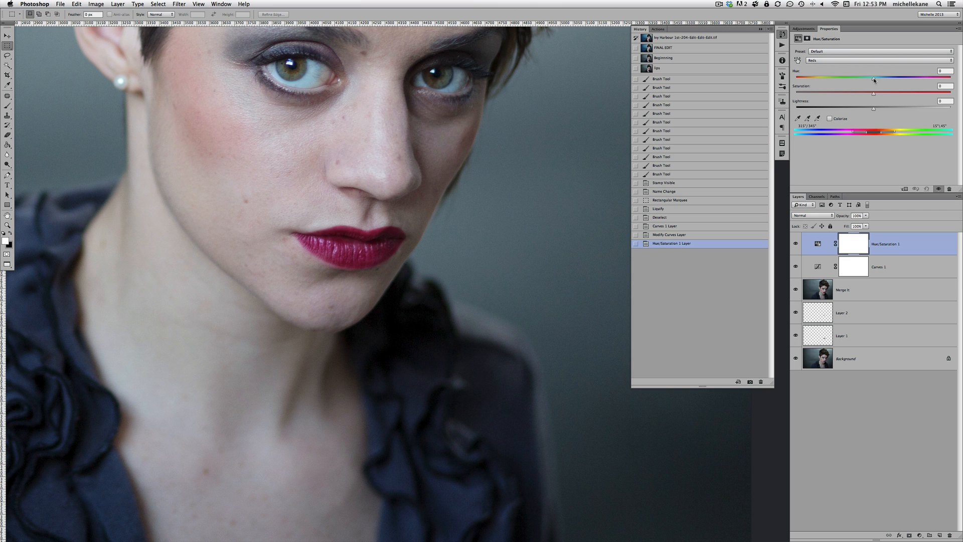
# Try a Master saturation of -32, reset it, and raise the Master lightness to +35
pyautogui.moveTo(873, 79); pyautogui.dragTo(848, 93)
pyautogui.click(927, 189)
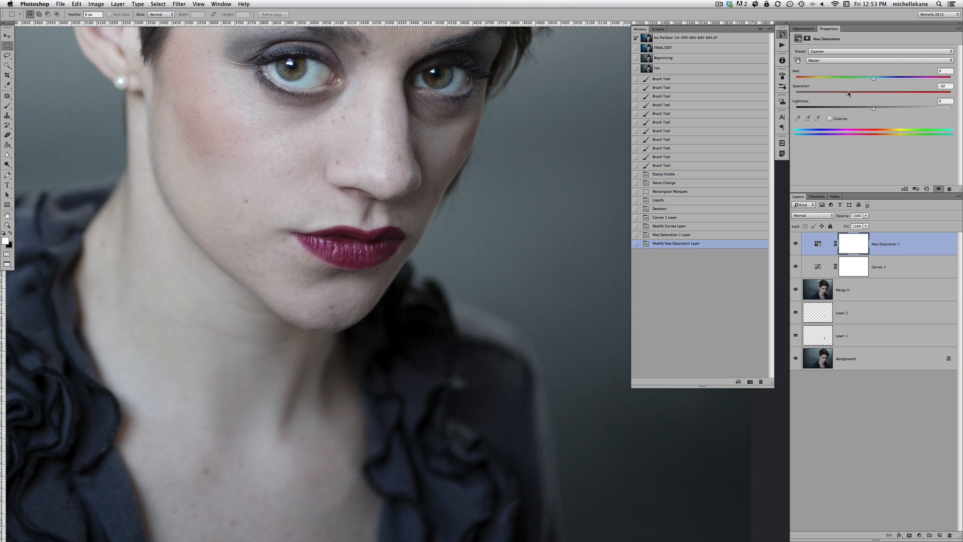
pyautogui.click(931, 189)
pyautogui.moveTo(873, 110); pyautogui.dragTo(901, 111)
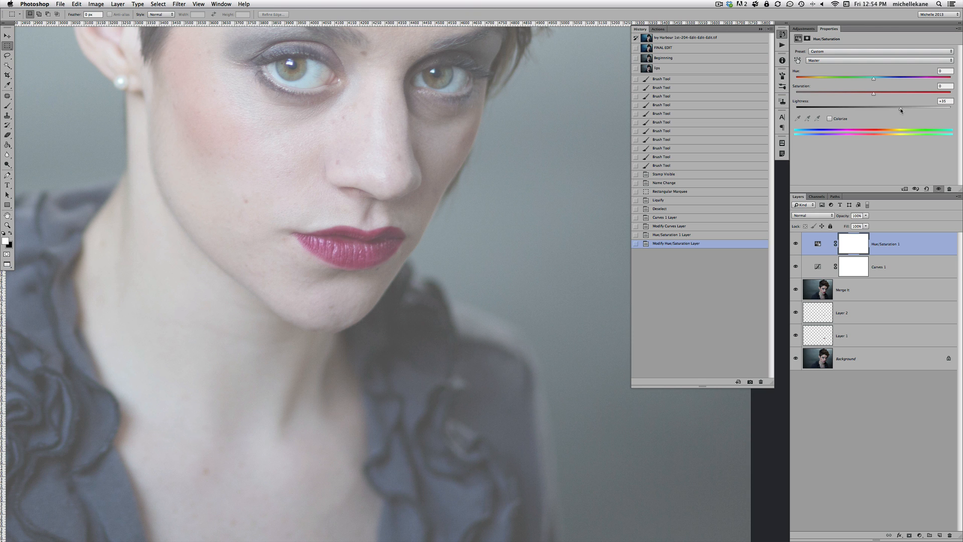
# Reset the Hue/Saturation adjustment and shift the Master hue from magenta towards a warmer red on the lips, with slightly lower saturation
pyautogui.click(926, 188)
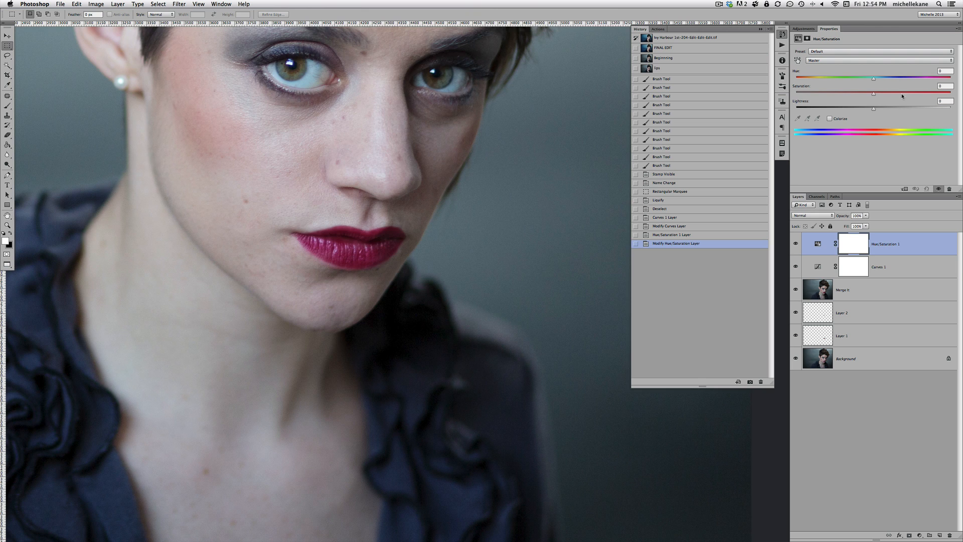
pyautogui.moveTo(873, 79); pyautogui.dragTo(866, 79)
pyautogui.moveTo(866, 79); pyautogui.dragTo(867, 79)
pyautogui.moveTo(864, 79)
pyautogui.mouseDown()
pyautogui.moveTo(893, 80)
pyautogui.moveTo(880, 79)
pyautogui.mouseUp()
pyautogui.moveTo(868, 94)
pyautogui.mouseDown()
pyautogui.moveTo(848, 95)
pyautogui.moveTo(867, 95)
pyautogui.mouseUp()
# Group the Hue/Saturation and Curves adjustment layers into a new Pass Through group at 100% opacity
pyautogui.keyDown('shift'); pyautogui.click(884, 275); pyautogui.keyUp('shift')
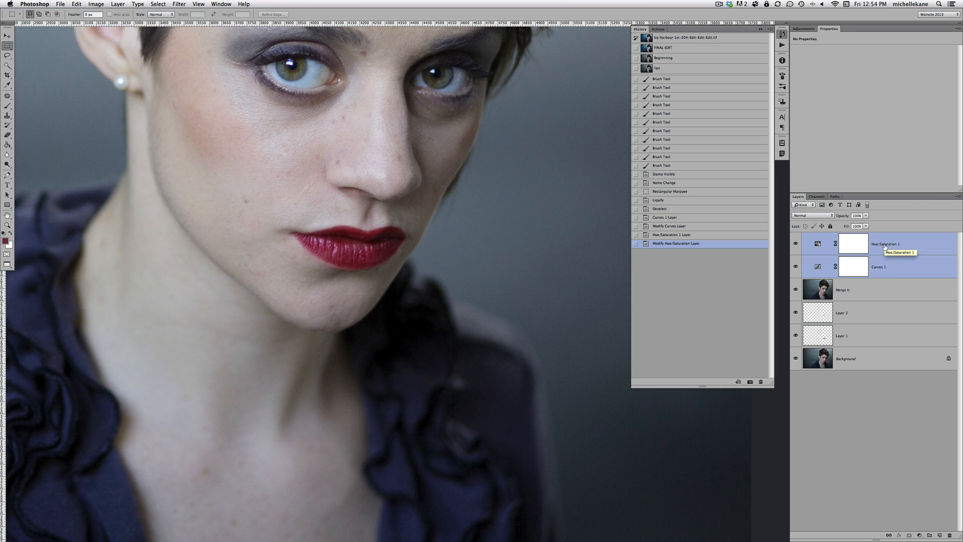
pyautogui.click(958, 196)
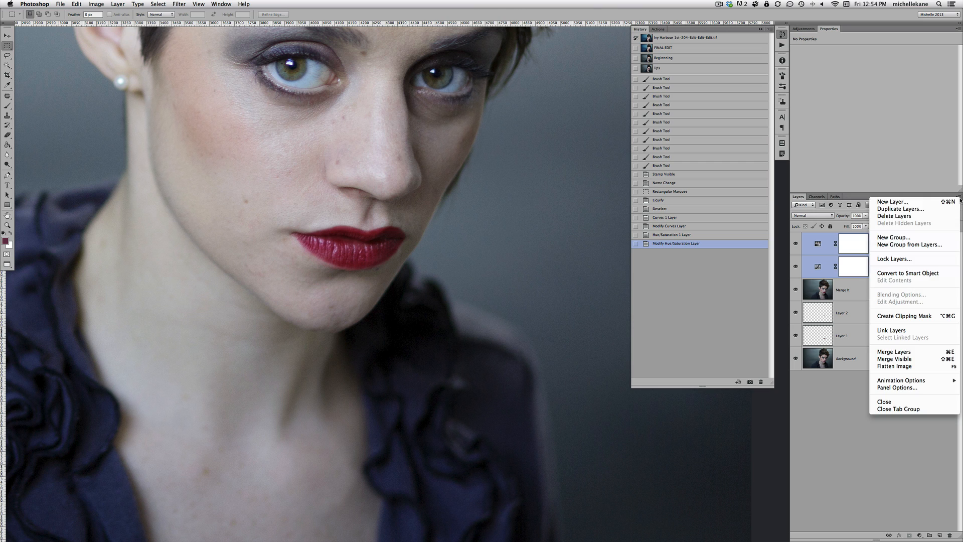
pyautogui.click(921, 246)
pyautogui.click(959, 196)
pyautogui.click(958, 196)
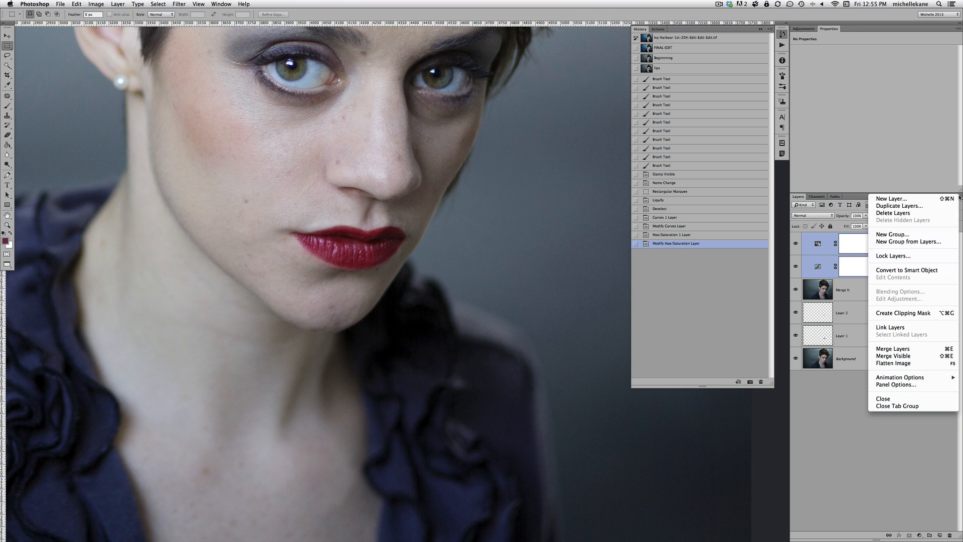
pyautogui.click(924, 245)
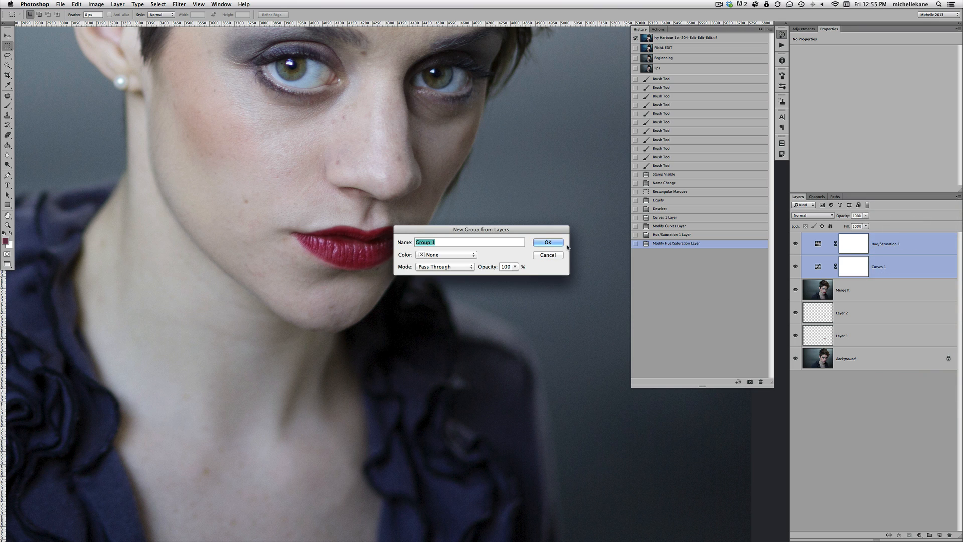
pyautogui.click(548, 242)
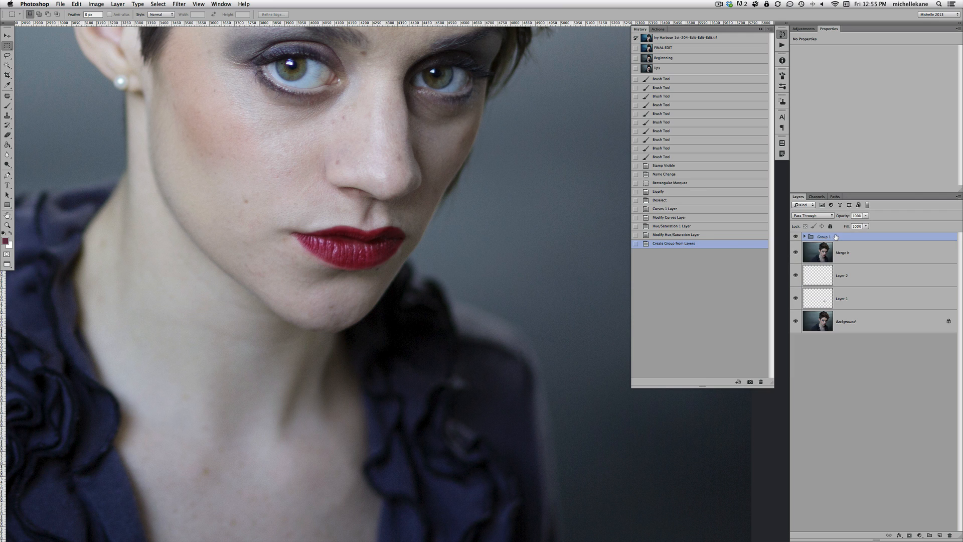
pyautogui.click(805, 236)
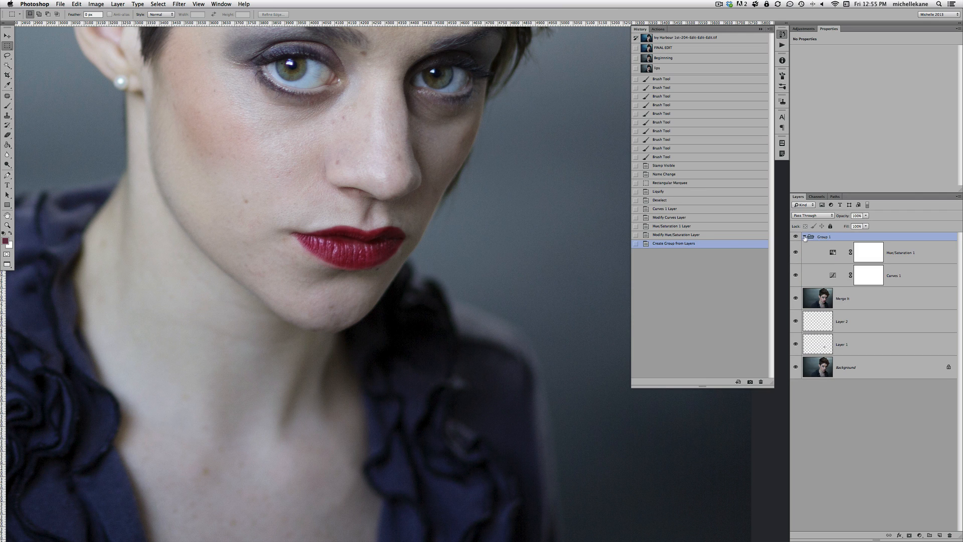
pyautogui.click(805, 236)
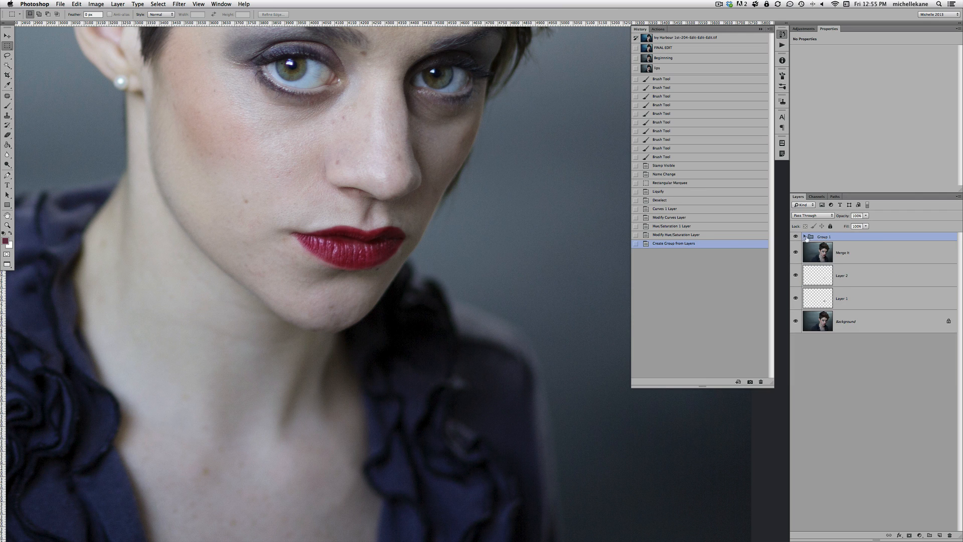
# Add a layer mask to the adjustment group and invert it to black to hide both adjustments
pyautogui.click(909, 535)
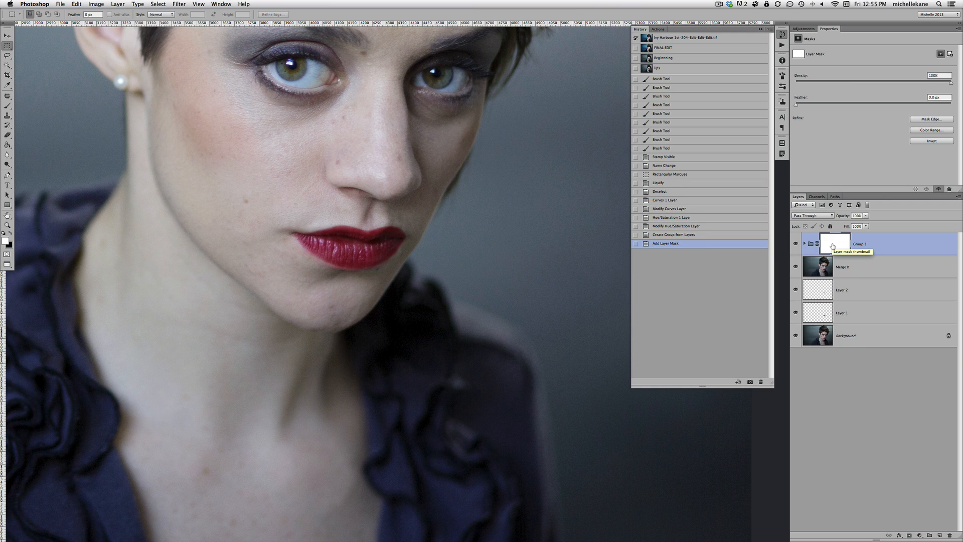
pyautogui.click(930, 142)
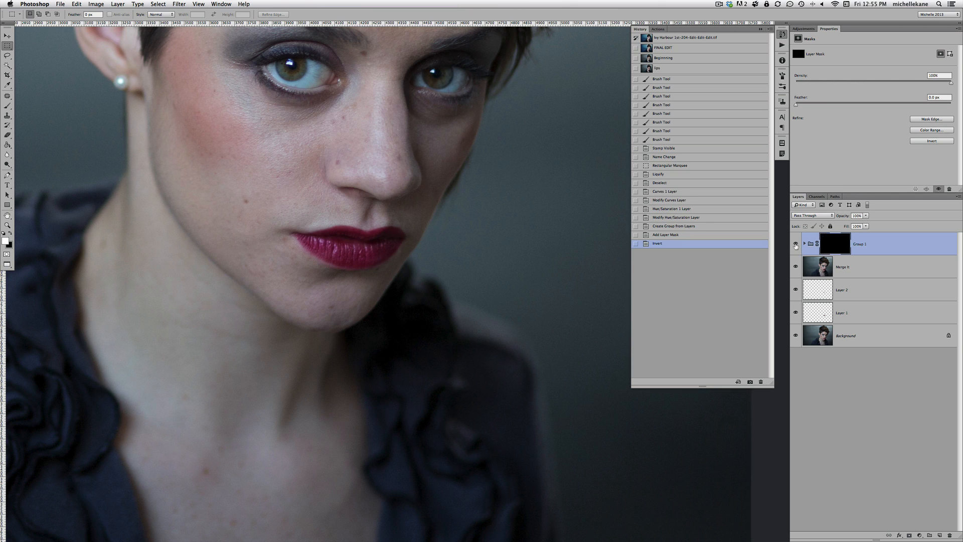
pyautogui.click(795, 244)
pyautogui.click(796, 245)
pyautogui.click(795, 244)
pyautogui.click(795, 245)
pyautogui.click(804, 244)
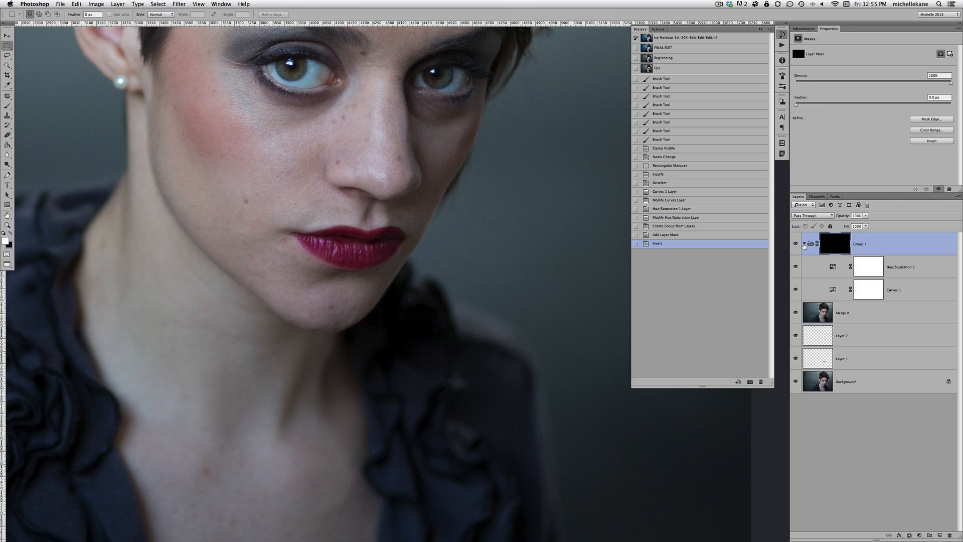
pyautogui.click(804, 244)
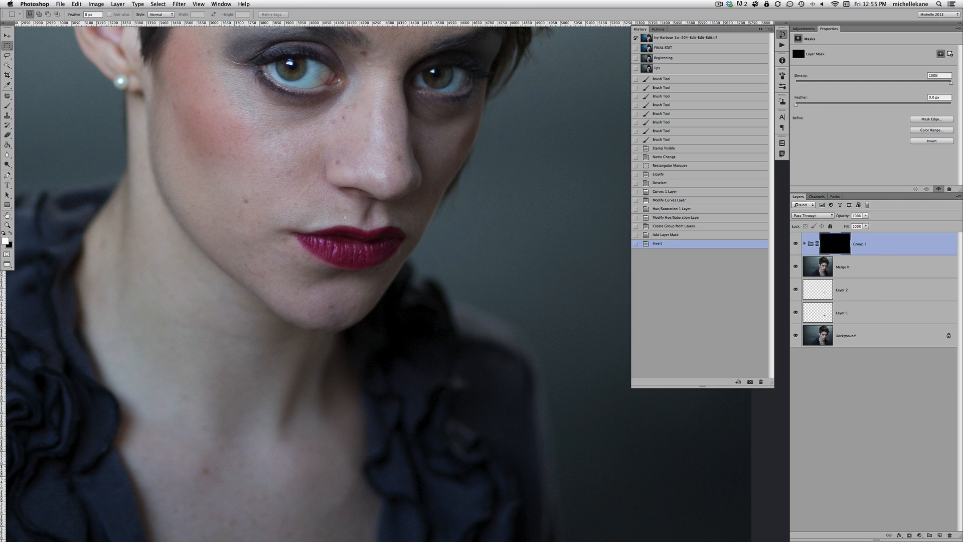
# Paint white over the lips on the group's mask with a soft brush, increasing the size to 70 px and the opacity to 50%
pyautogui.press('b')
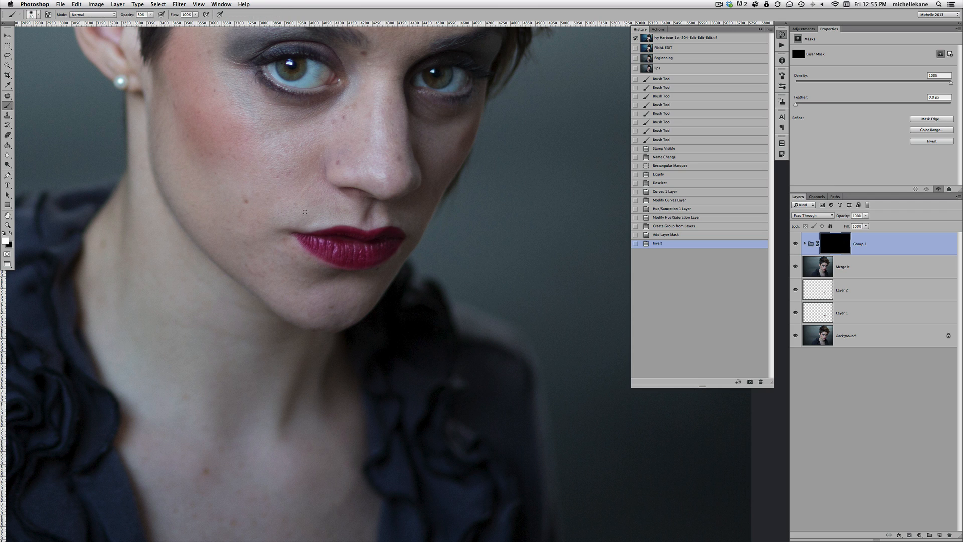
pyautogui.rightClick(343, 253)
pyautogui.moveTo(365, 290); pyautogui.dragTo(358, 289)
pyautogui.click(342, 241)
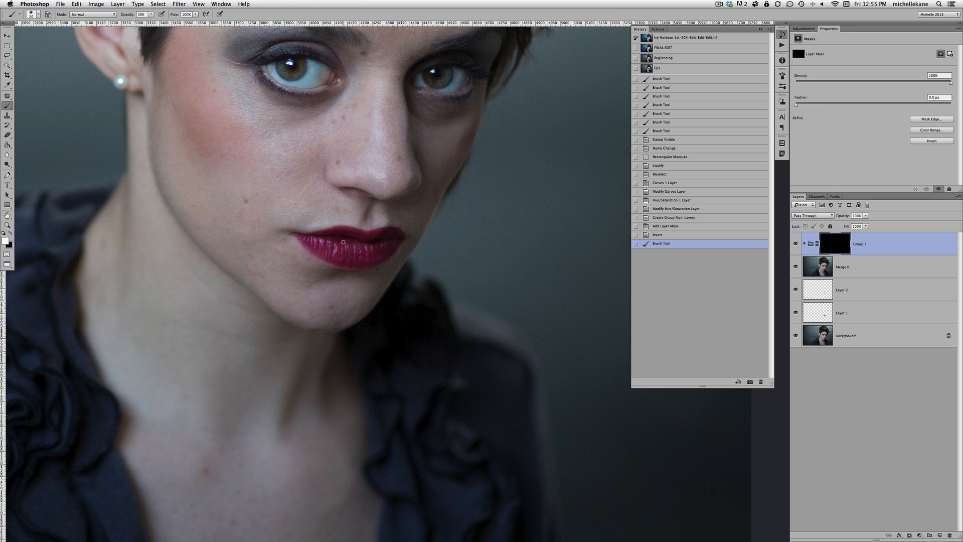
pyautogui.press(']')
pyautogui.press(']')
pyautogui.moveTo(312, 238)
pyautogui.mouseDown()
pyautogui.moveTo(336, 243)
pyautogui.moveTo(339, 253)
pyautogui.moveTo(312, 242)
pyautogui.moveTo(333, 257)
pyautogui.moveTo(373, 255)
pyautogui.moveTo(394, 233)
pyautogui.moveTo(321, 239)
pyautogui.moveTo(371, 244)
pyautogui.moveTo(347, 251)
pyautogui.mouseUp()
pyautogui.press(']')
pyautogui.press(']')
pyautogui.press(']')
pyautogui.moveTo(348, 252)
pyautogui.mouseDown()
pyautogui.moveTo(385, 248)
pyautogui.moveTo(390, 236)
pyautogui.moveTo(375, 240)
pyautogui.moveTo(396, 239)
pyautogui.mouseUp()
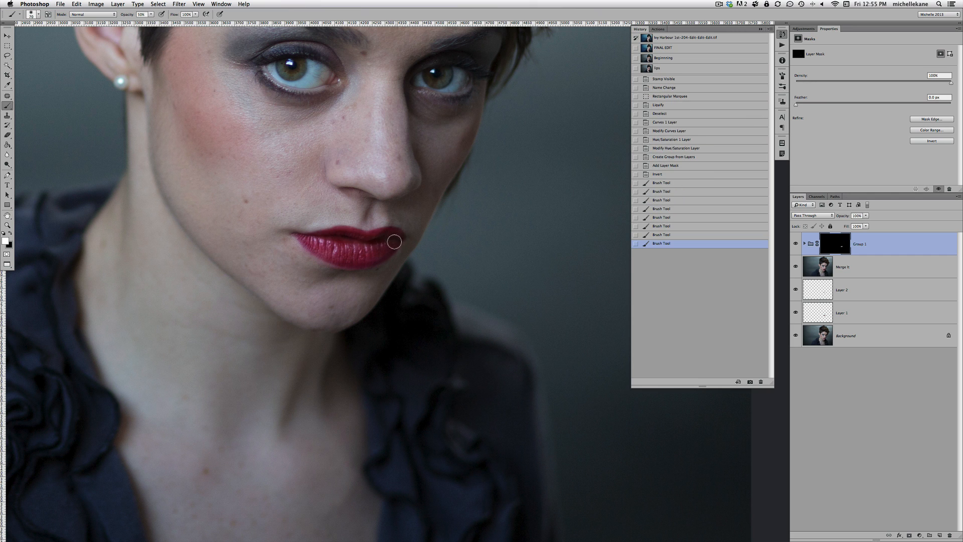
# Raise the brush hardness slightly and continue revealing the adjustments over the lower lip on the group's mask
pyautogui.rightClick(371, 254)
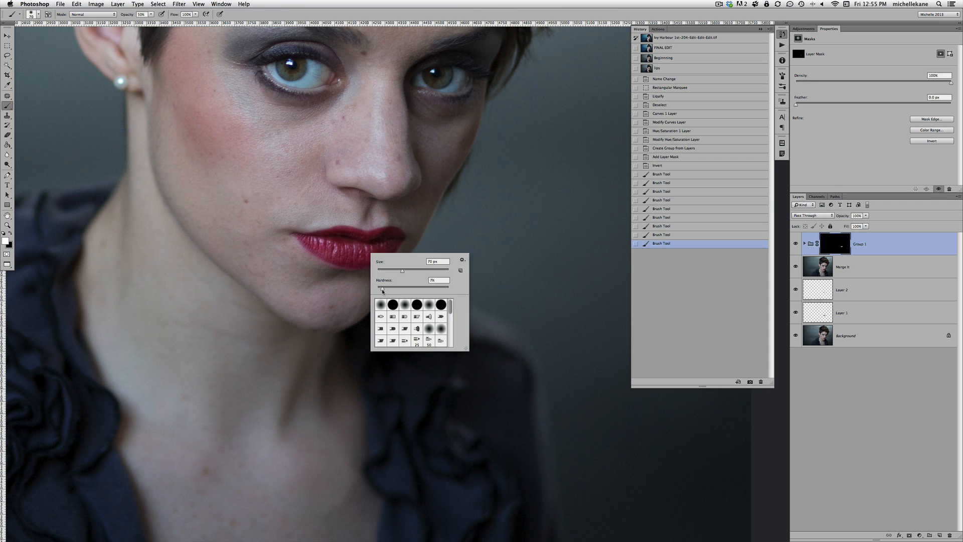
pyautogui.moveTo(382, 289); pyautogui.dragTo(385, 290)
pyautogui.moveTo(327, 246)
pyautogui.mouseDown()
pyautogui.moveTo(348, 257)
pyautogui.moveTo(305, 238)
pyautogui.moveTo(353, 262)
pyautogui.moveTo(342, 261)
pyautogui.moveTo(368, 261)
pyautogui.moveTo(398, 242)
pyautogui.moveTo(358, 262)
pyautogui.moveTo(386, 250)
pyautogui.moveTo(343, 260)
pyautogui.moveTo(301, 239)
pyautogui.moveTo(365, 237)
pyautogui.moveTo(344, 232)
pyautogui.moveTo(351, 256)
pyautogui.mouseUp()
pyautogui.press('[')
pyautogui.press('[')
pyautogui.press('[')
pyautogui.press(']')
pyautogui.press(']')
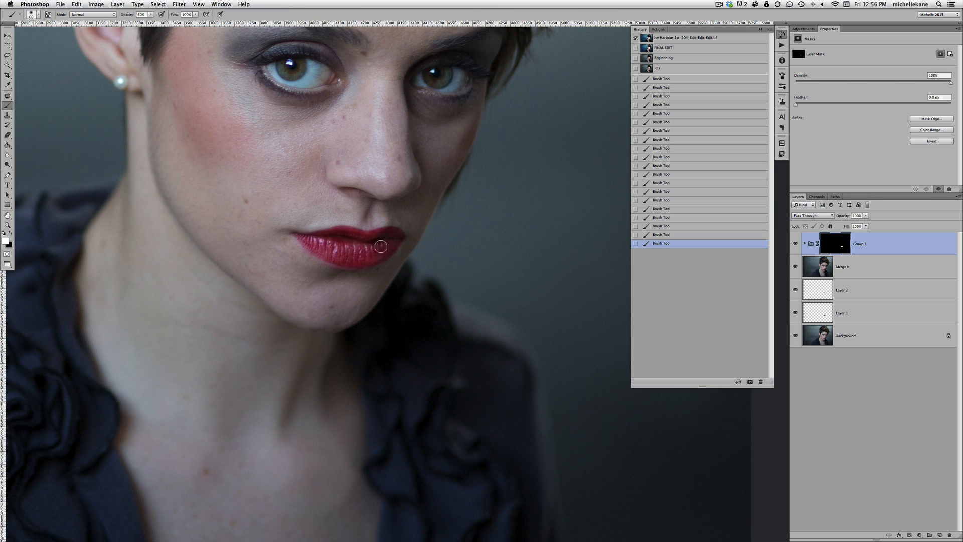
# Refine the mask along the lip edges with a smaller brush, alternating black and white and checking coverage with the red mask overlay
pyautogui.press('[')
pyautogui.press('[')
pyautogui.press('[')
pyautogui.press('[')
pyautogui.press('x')
pyautogui.press('x')
pyautogui.press('\\')
pyautogui.press('x')
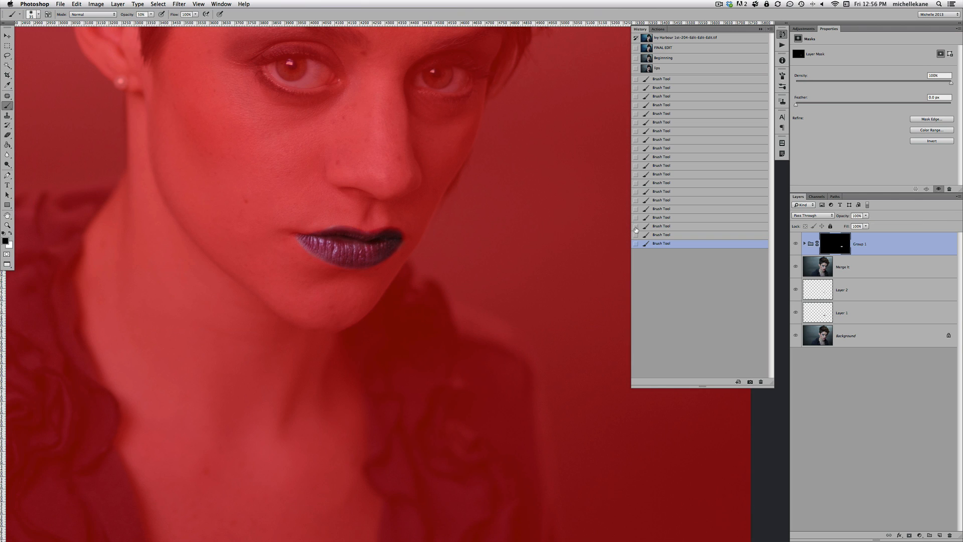
pyautogui.press('\\')
pyautogui.press('x')
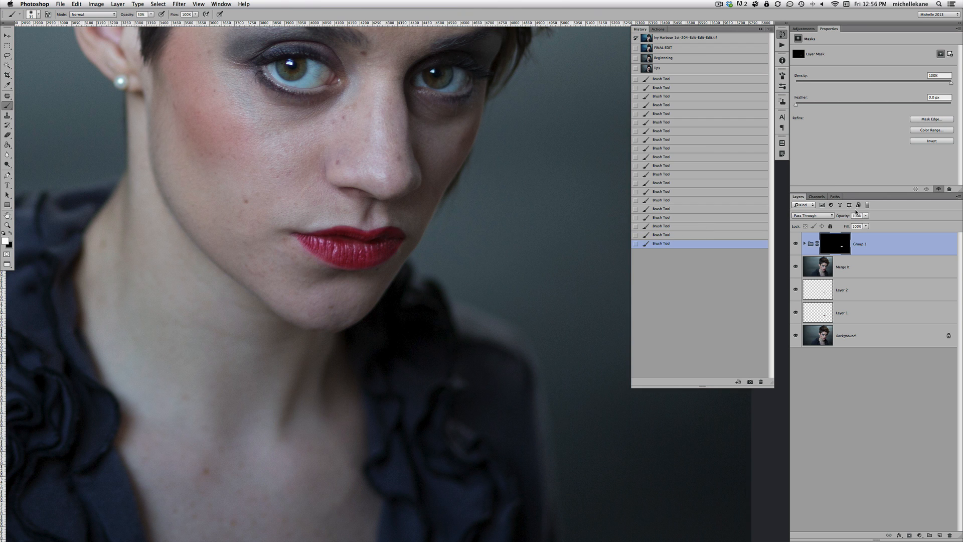
# Lower the adjustment group's opacity to 70%
pyautogui.click(865, 216)
pyautogui.moveTo(867, 225)
pyautogui.mouseDown()
pyautogui.moveTo(822, 226)
pyautogui.moveTo(868, 221)
pyautogui.moveTo(854, 218)
pyautogui.mouseUp()
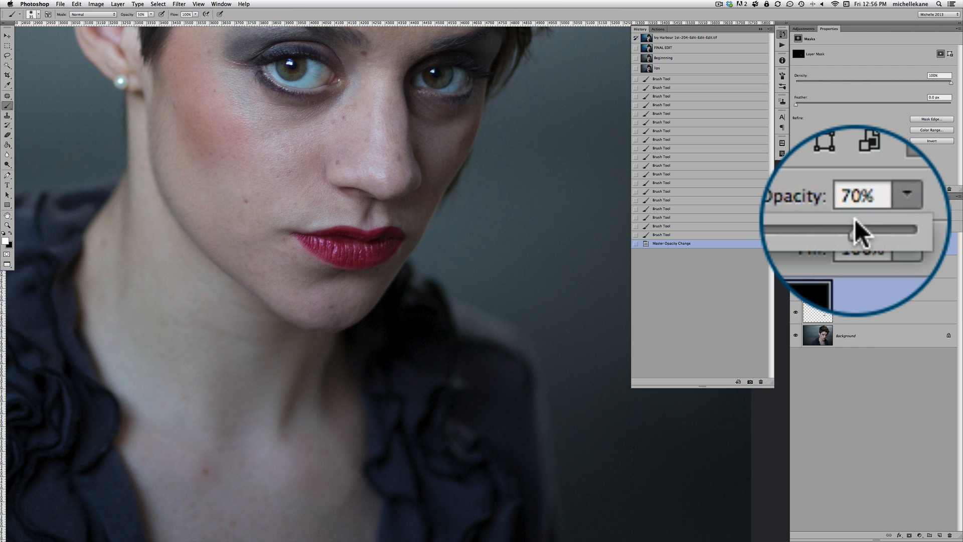
# Compare the whole portrait before and after the lip retouch by repeatedly isolating the Background layer and restoring all layers
pyautogui.press('super+minus')
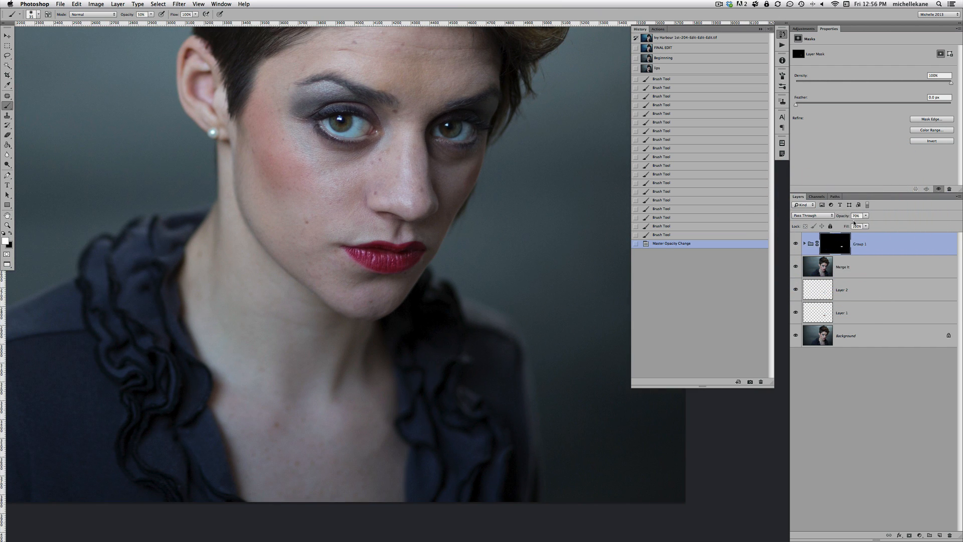
pyautogui.press('super+minus')
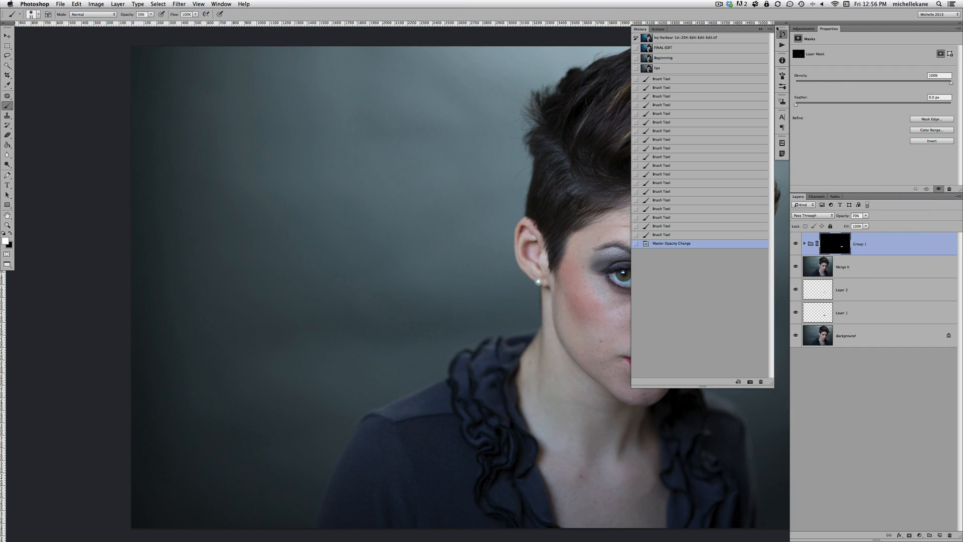
pyautogui.click(760, 29)
pyautogui.moveTo(670, 194); pyautogui.dragTo(504, 159)
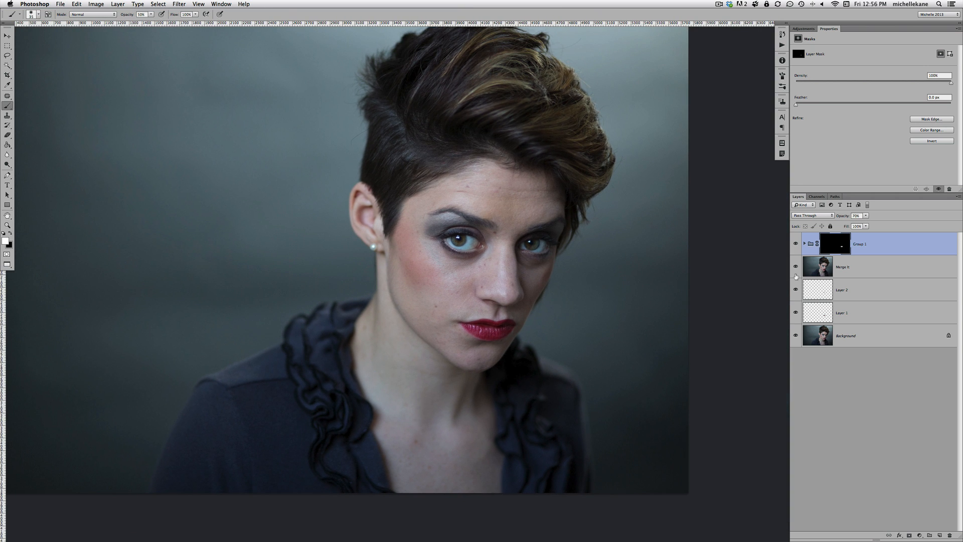
pyautogui.keyDown('alt'); pyautogui.click(795, 335); pyautogui.keyUp('alt')
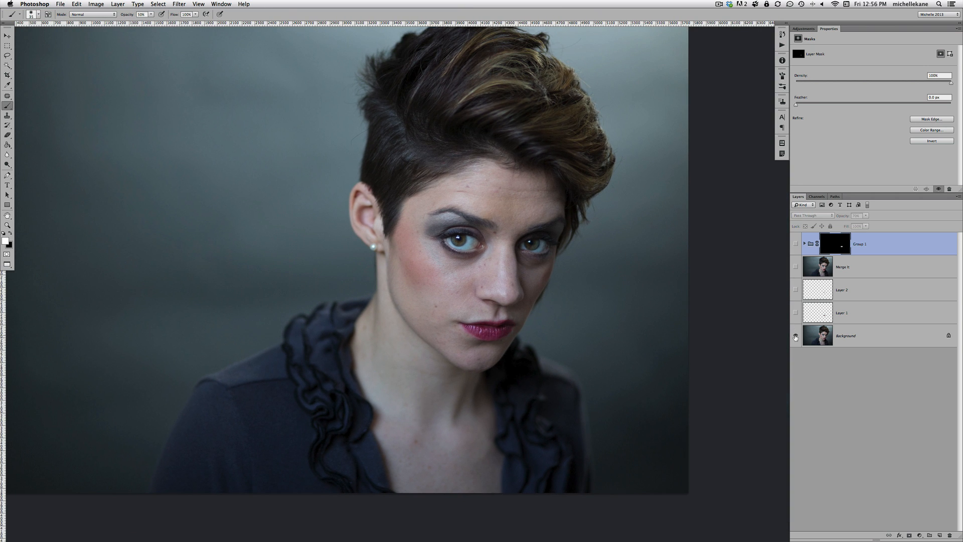
pyautogui.keyDown('alt'); pyautogui.click(795, 335); pyautogui.keyUp('alt')
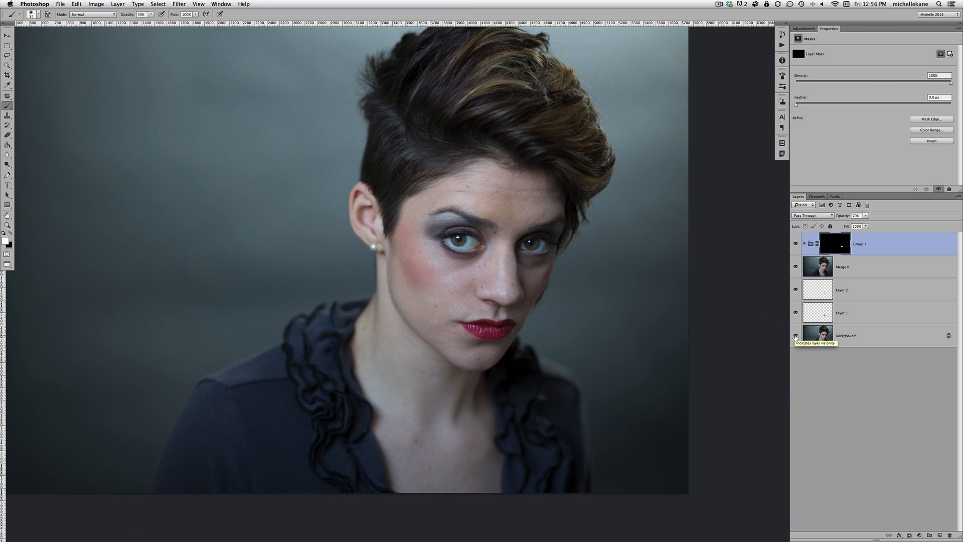
pyautogui.keyDown('alt'); pyautogui.click(795, 336); pyautogui.keyUp('alt')
pyautogui.keyDown('alt'); pyautogui.click(795, 336); pyautogui.keyUp('alt')
pyautogui.click(796, 338)
pyautogui.click(796, 338)
pyautogui.keyDown('alt'); pyautogui.click(796, 337); pyautogui.keyUp('alt')
pyautogui.keyDown('alt'); pyautogui.click(796, 337); pyautogui.keyUp('alt')
pyautogui.keyDown('alt'); pyautogui.click(796, 337); pyautogui.keyUp('alt')
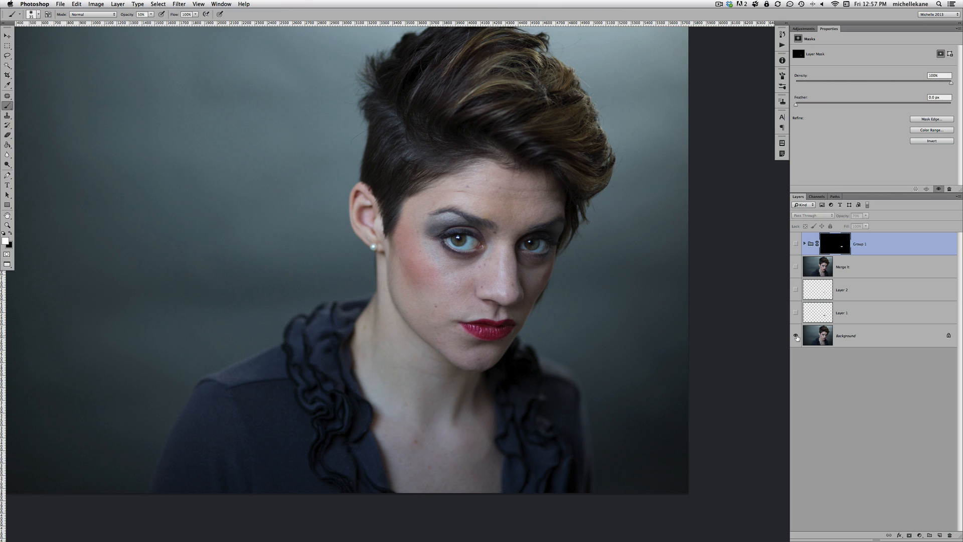
pyautogui.keyDown('alt'); pyautogui.click(795, 337); pyautogui.keyUp('alt')
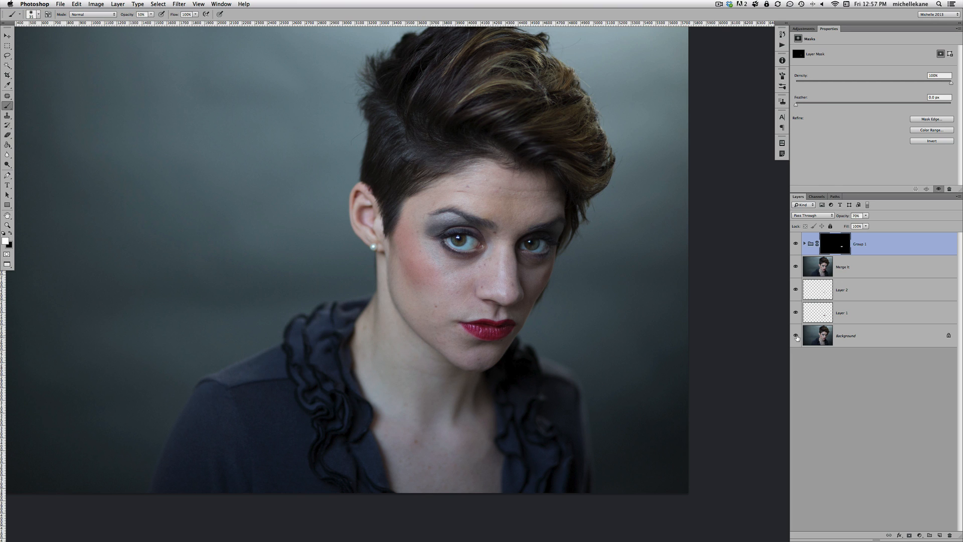
# Select Layer 2 and review its blend mode
pyautogui.click(826, 291)
pyautogui.click(812, 216)
pyautogui.click(811, 215)
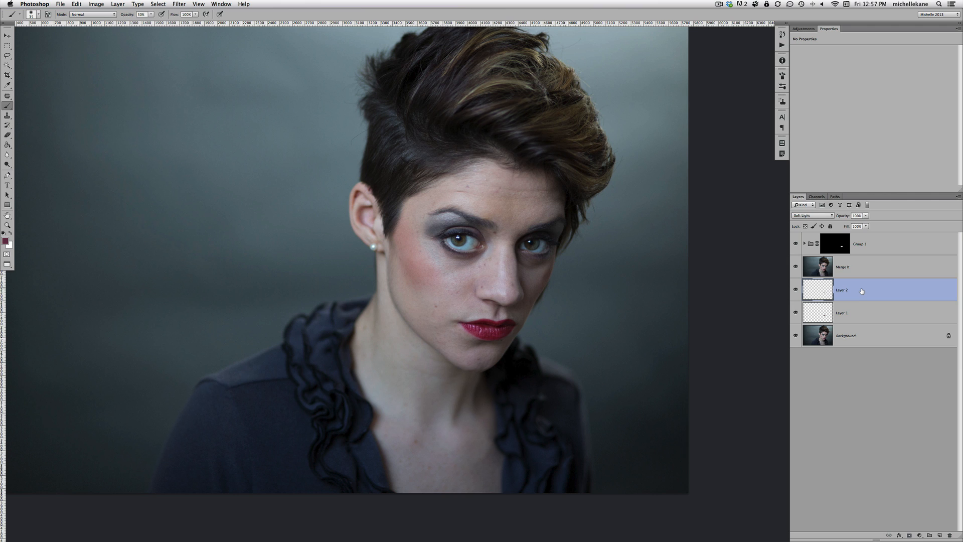